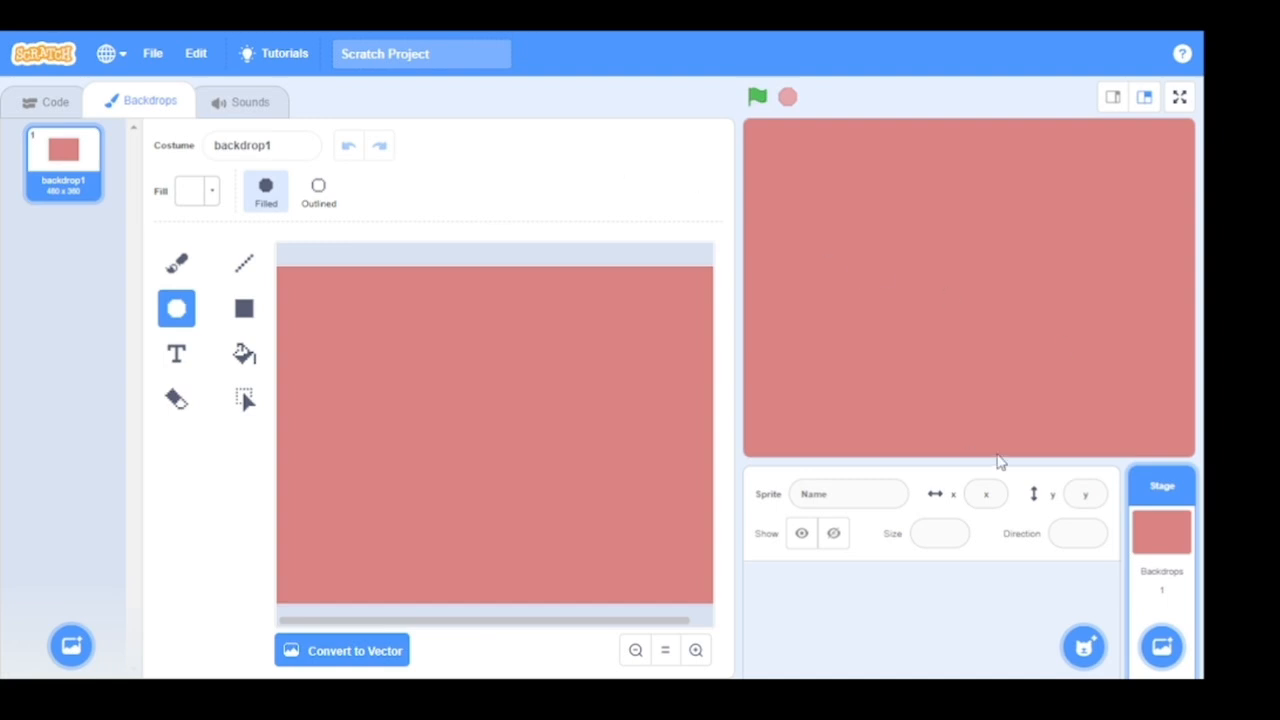
# - Reveal the new-sprite choices (upload, surprise, paint, search) beside the pink backdrop
pyautogui.moveTo(1072, 648)
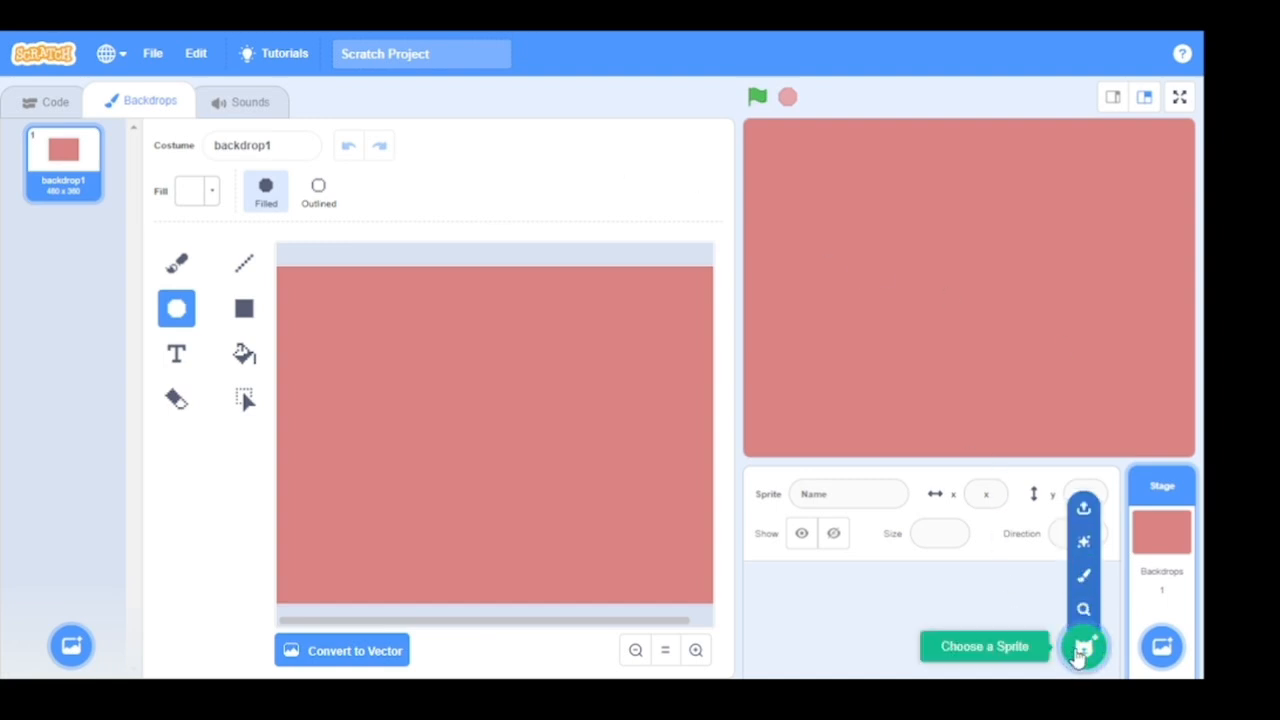
# - Paint a new sprite: a small white, black-outlined circle centred on the canvas
pyautogui.click(1083, 575)
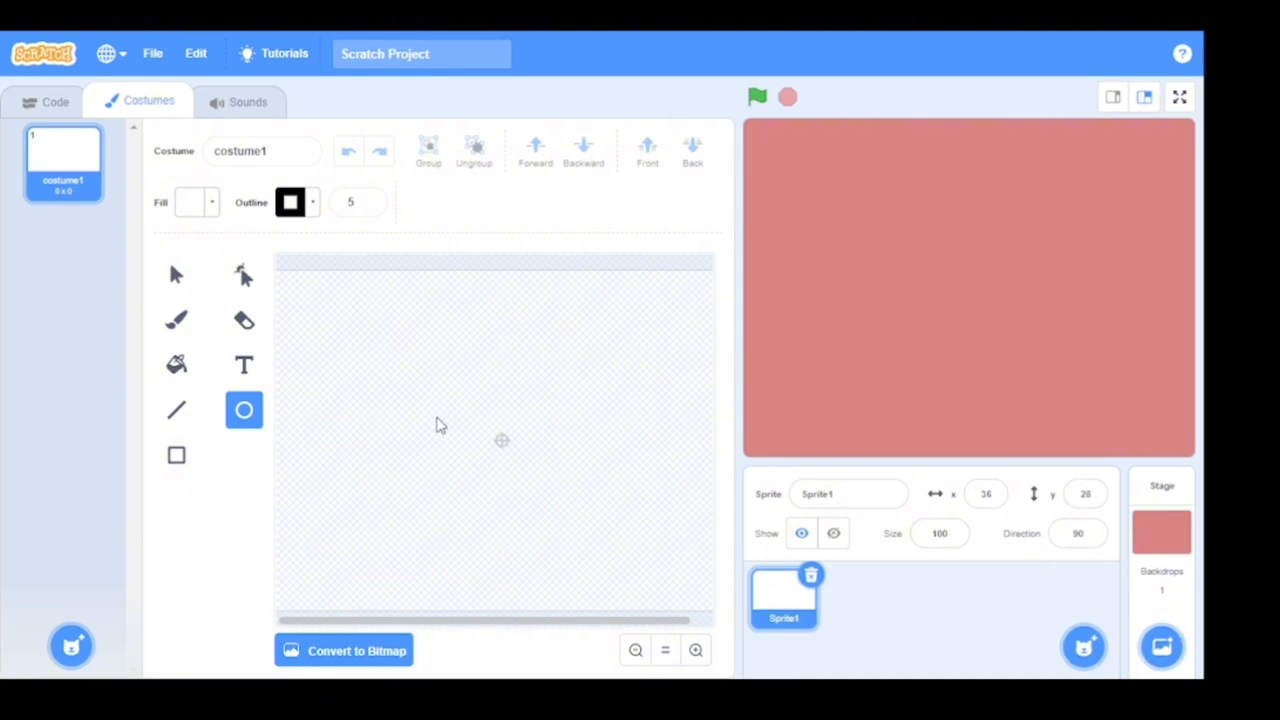
pyautogui.moveTo(436, 424)
pyautogui.mouseDown()
pyautogui.moveTo(501, 487)
pyautogui.moveTo(478, 466)
pyautogui.moveTo(492, 478)
pyautogui.mouseUp()
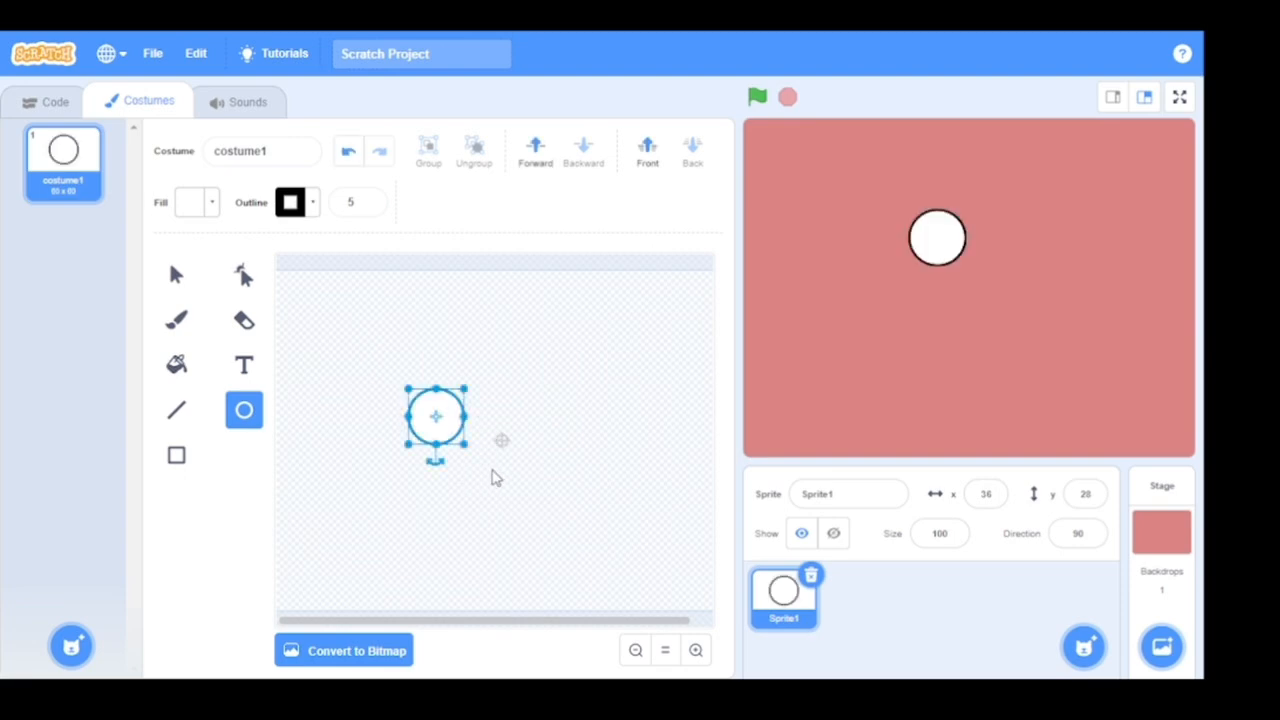
pyautogui.moveTo(445, 432); pyautogui.dragTo(510, 458)
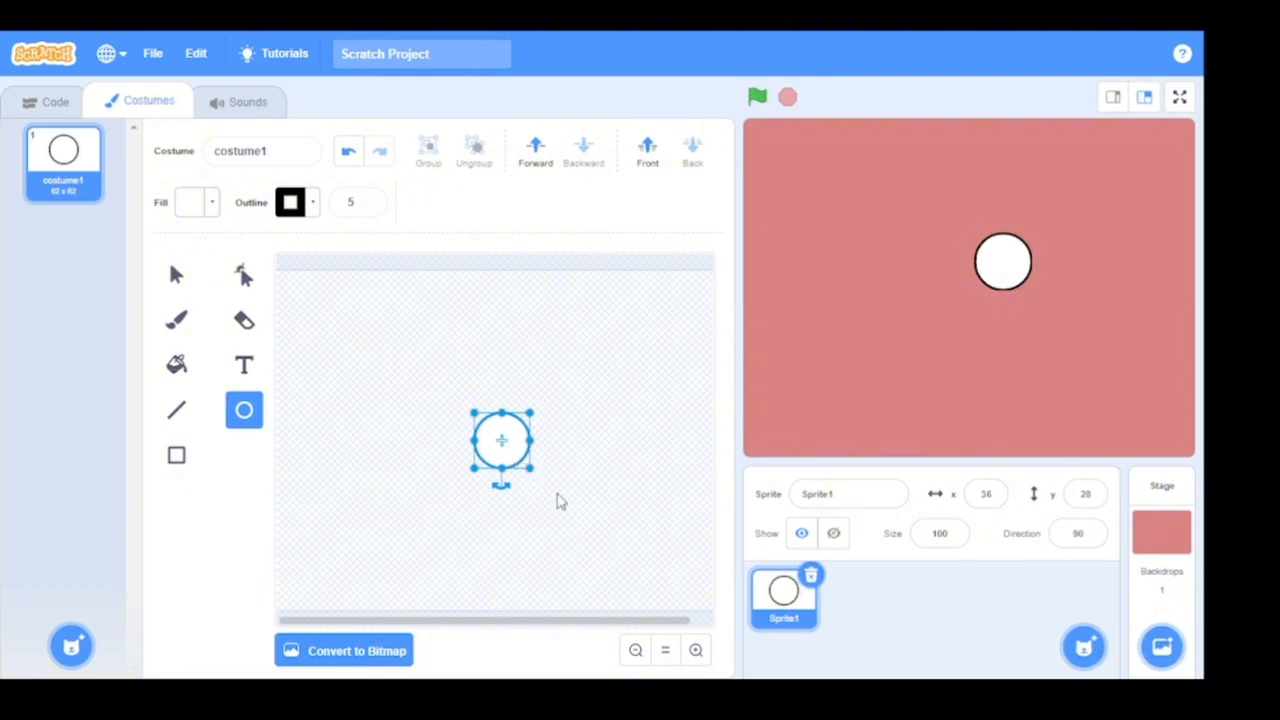
pyautogui.moveTo(531, 470)
pyautogui.mouseDown()
pyautogui.moveTo(549, 486)
pyautogui.moveTo(513, 455)
pyautogui.moveTo(554, 491)
pyautogui.moveTo(522, 462)
pyautogui.mouseUp()
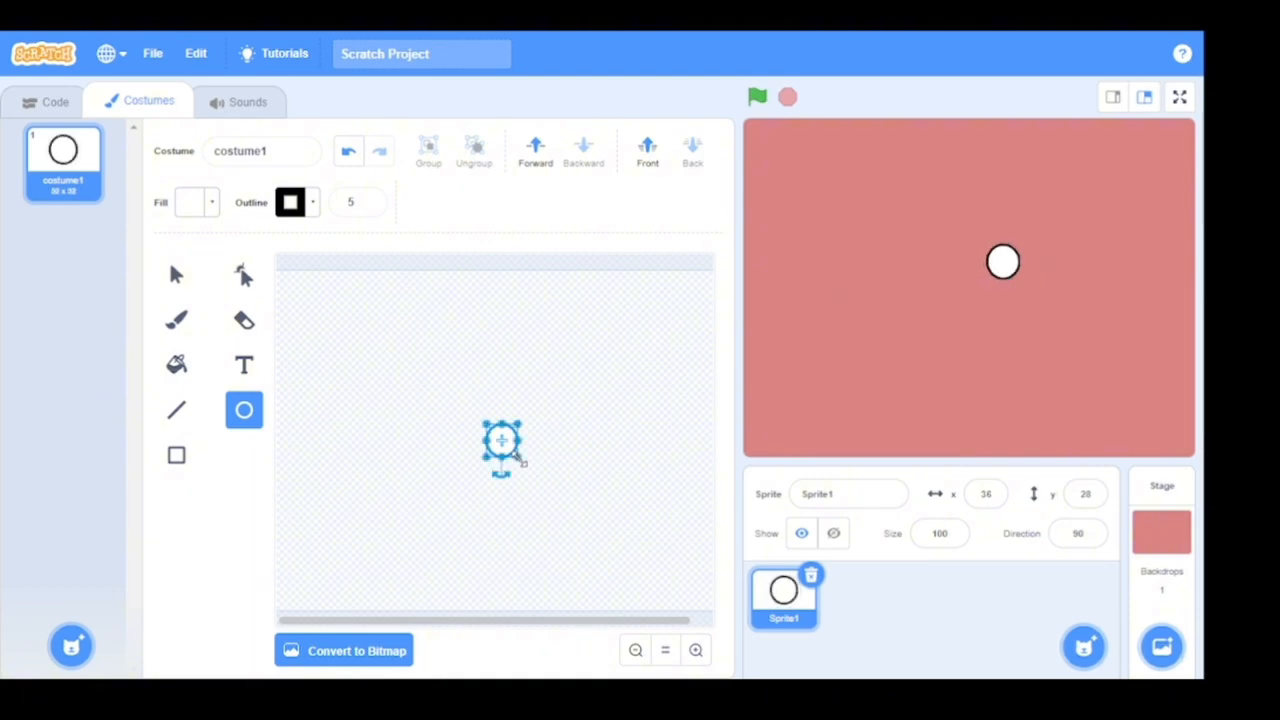
pyautogui.click(351, 201)
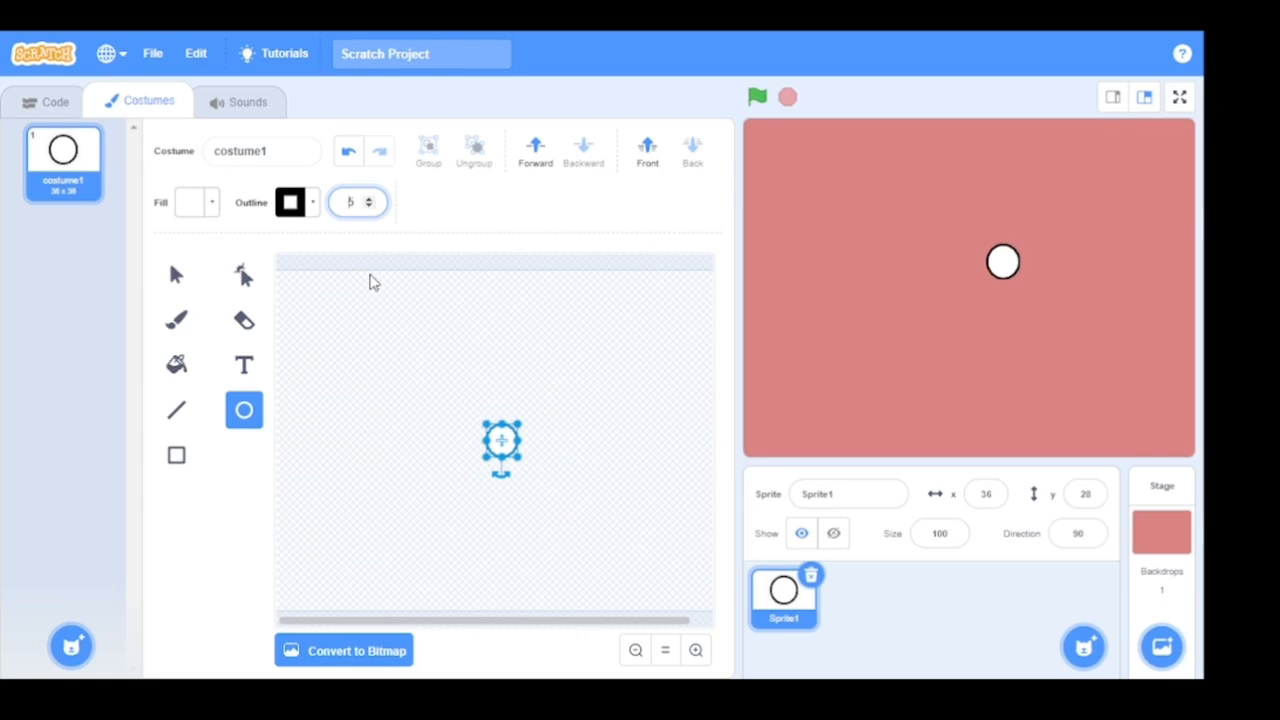
pyautogui.press('BackSpace')
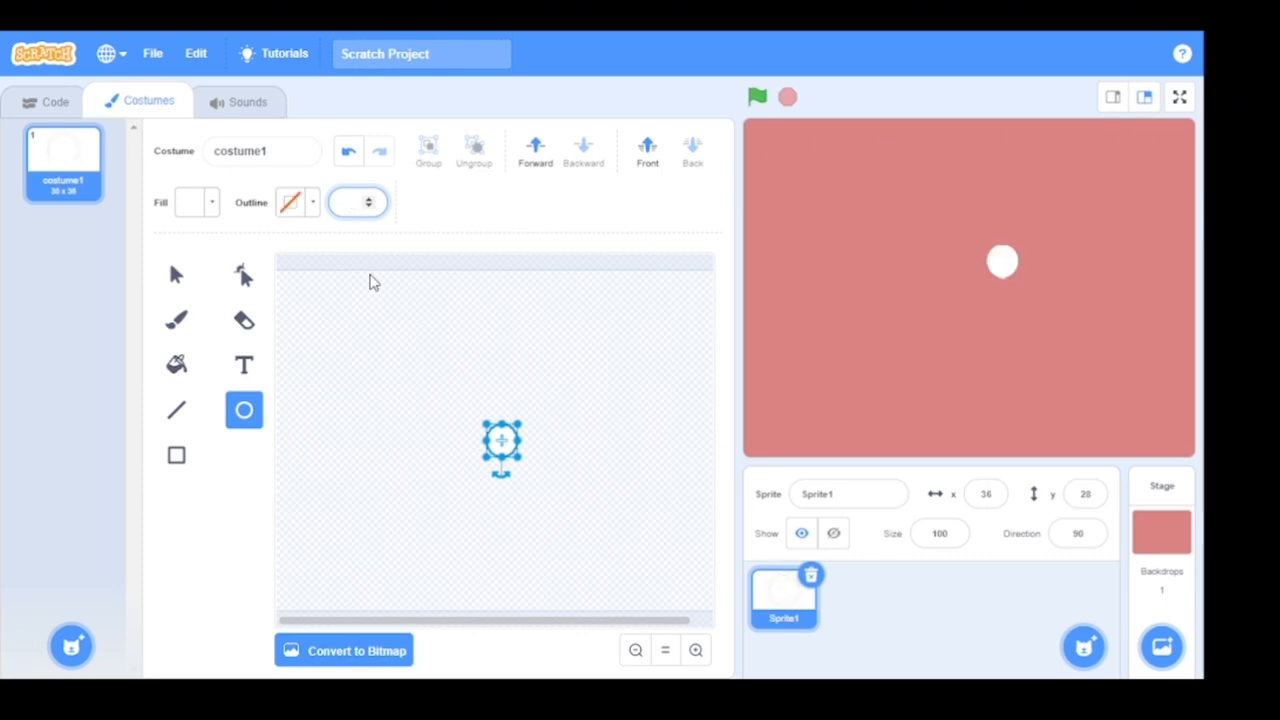
pyautogui.write('2')
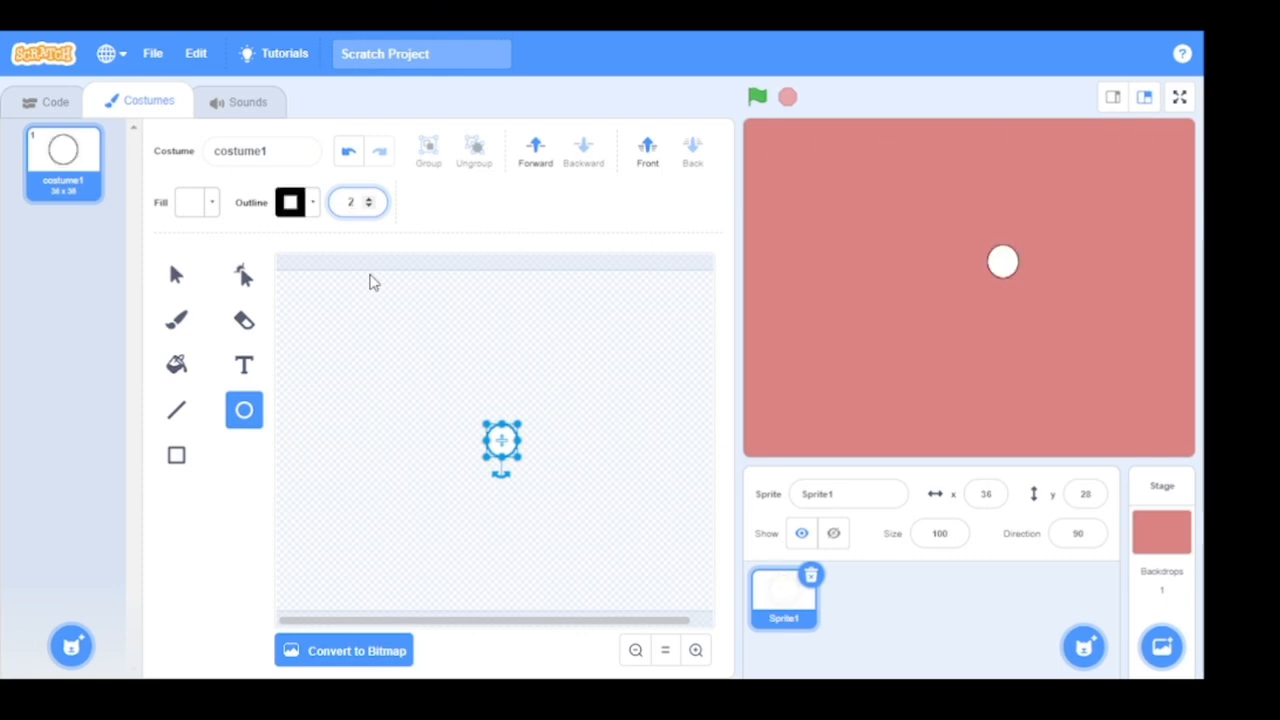
pyautogui.press('BackSpace')
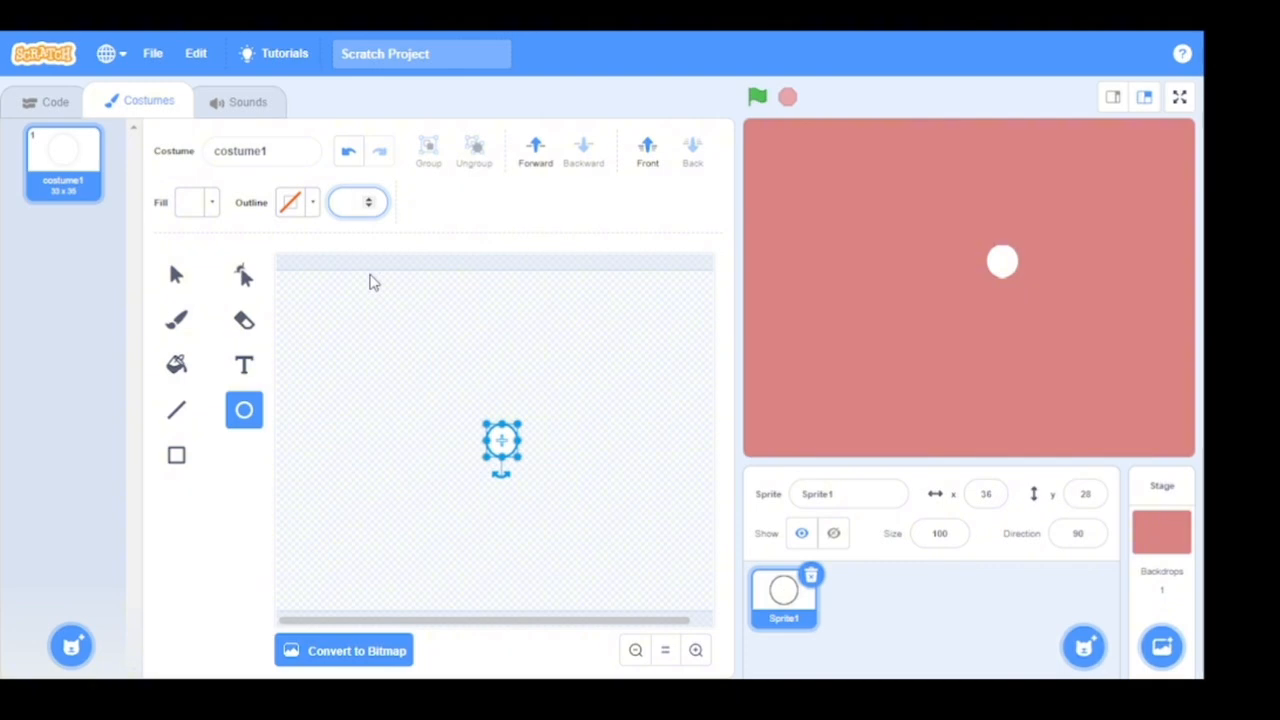
pyautogui.write('5')
pyautogui.press('Return')
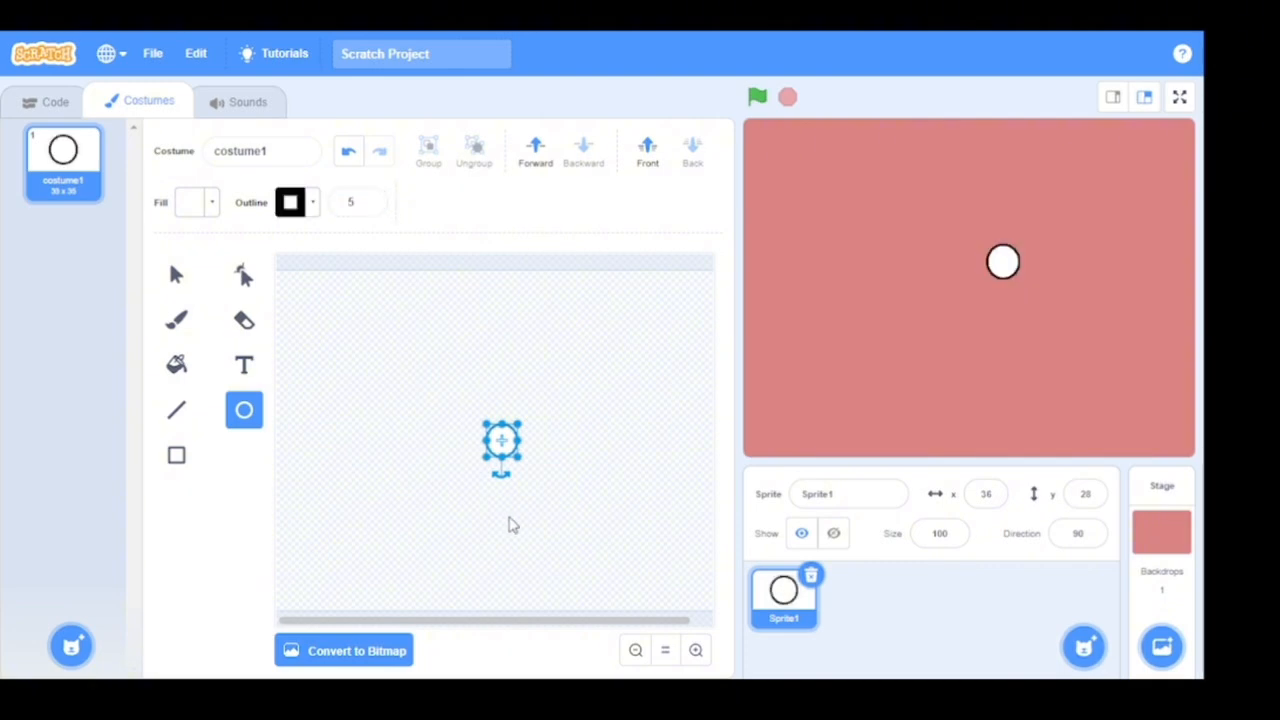
pyautogui.click(540, 505)
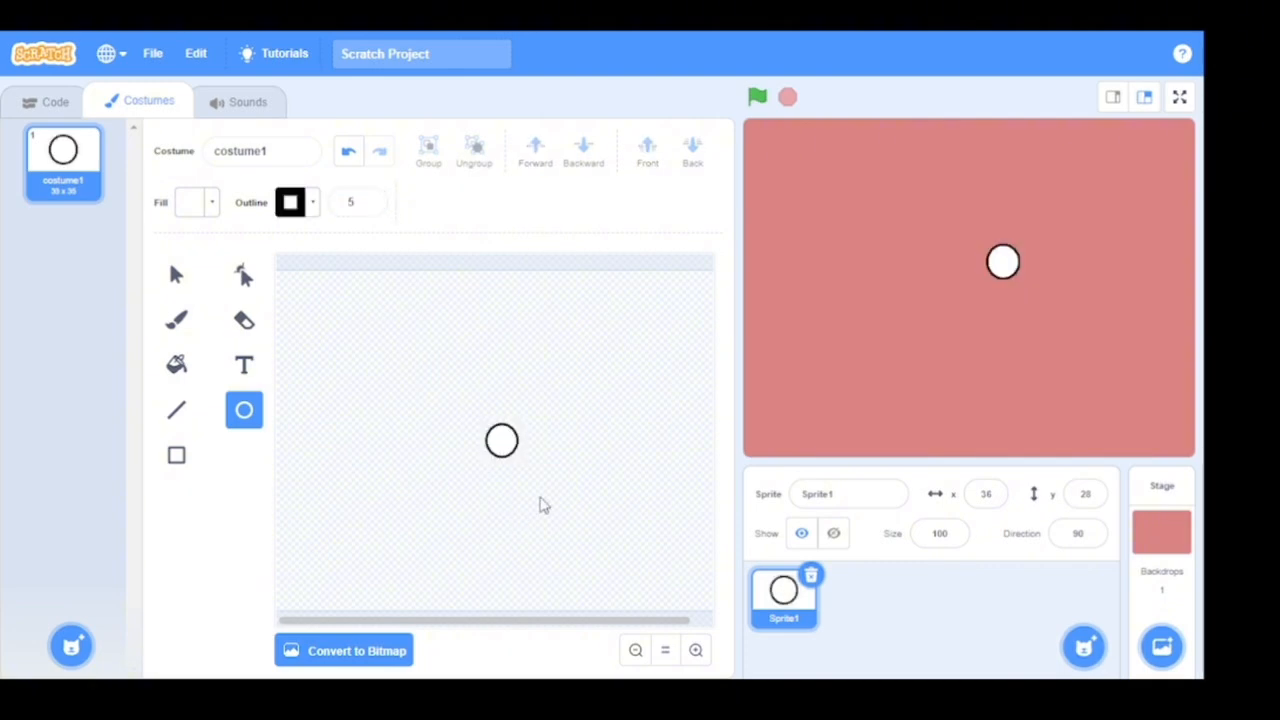
# - Draw two black lines rightward from the circle's top and bottom, then zoom in
pyautogui.click(176, 414)
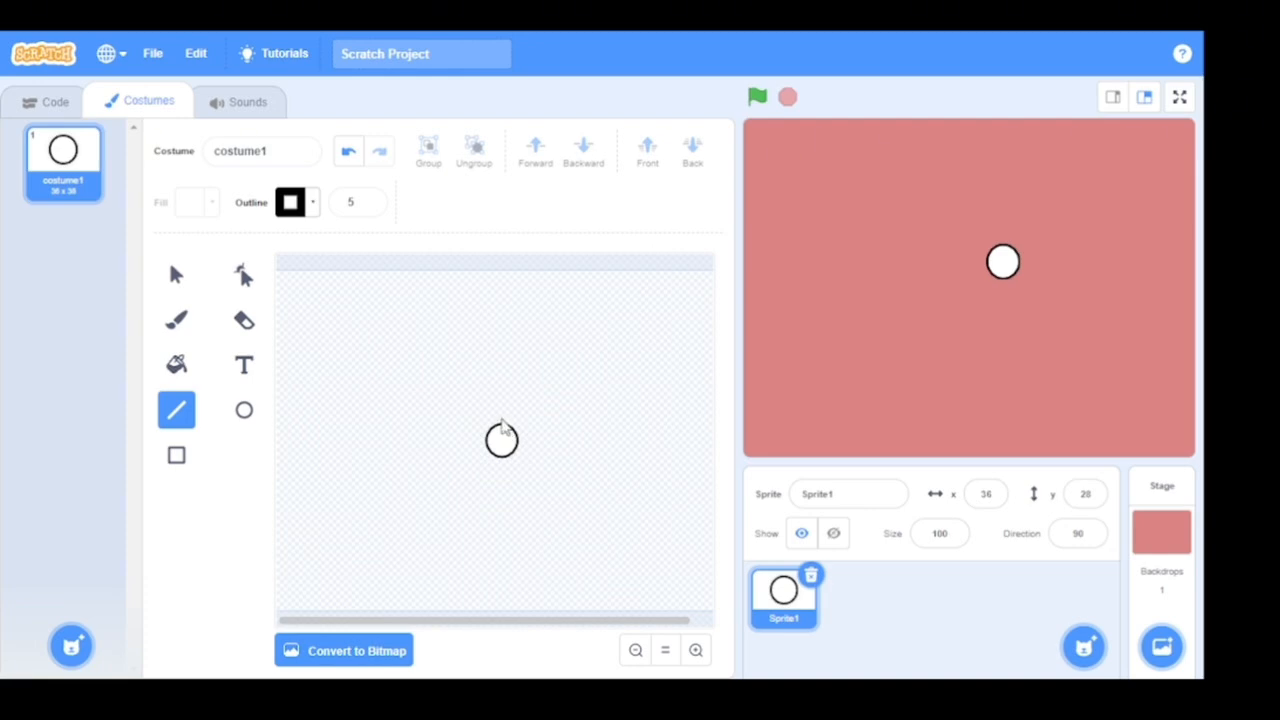
pyautogui.moveTo(506, 425); pyautogui.dragTo(530, 438)
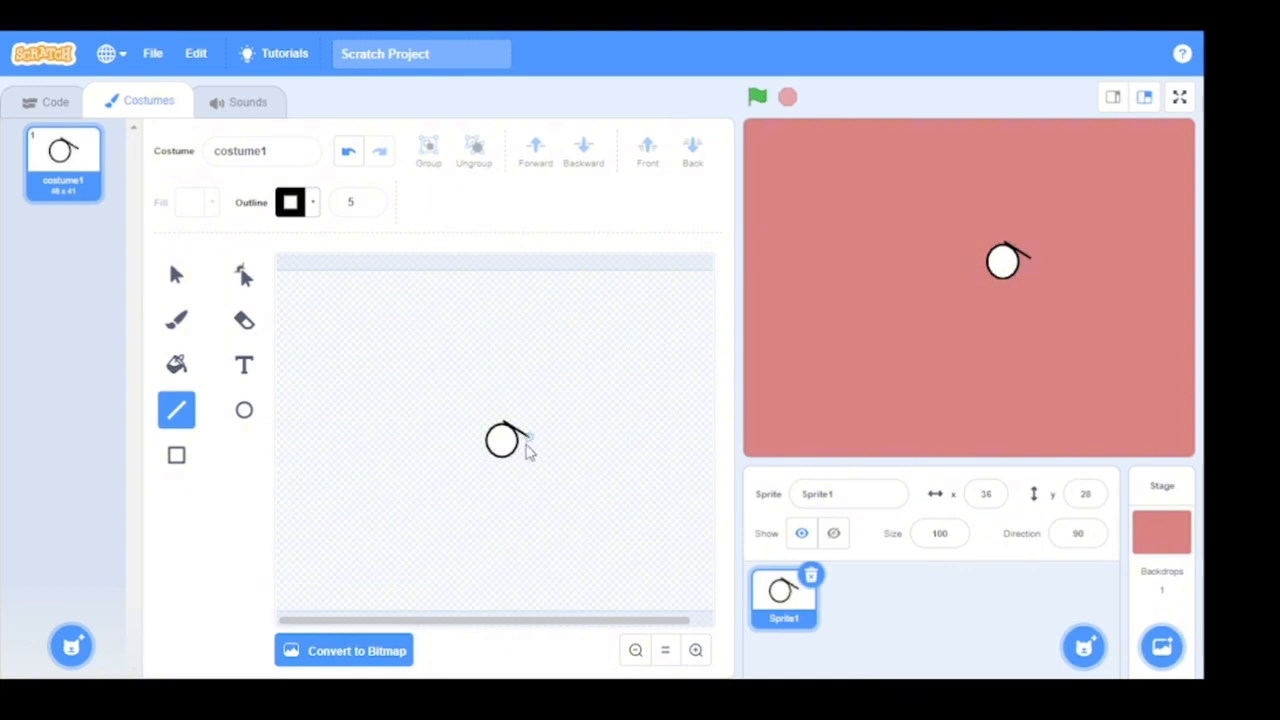
pyautogui.moveTo(499, 457); pyautogui.dragTo(528, 456)
pyautogui.scroll(5, 530, 460)
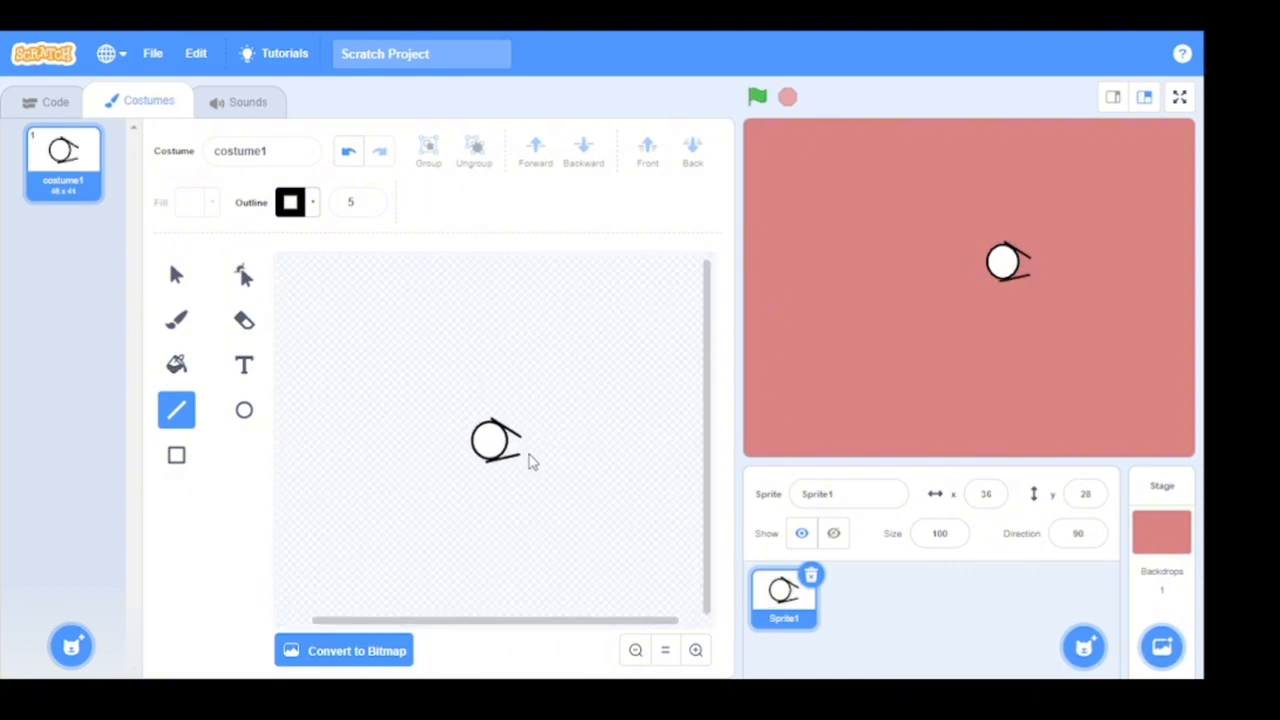
pyautogui.hscroll(-3, 532, 462)
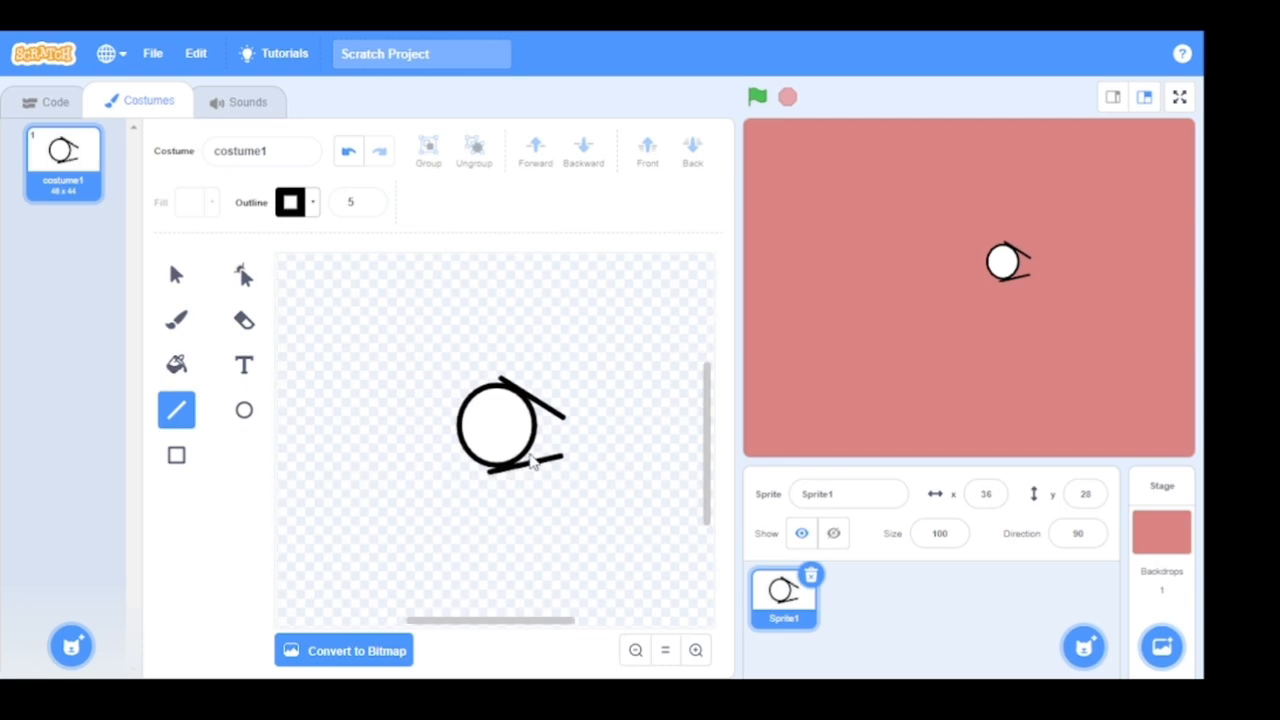
pyautogui.scroll(-2, 530, 460)
pyautogui.scroll(5, 528, 470)
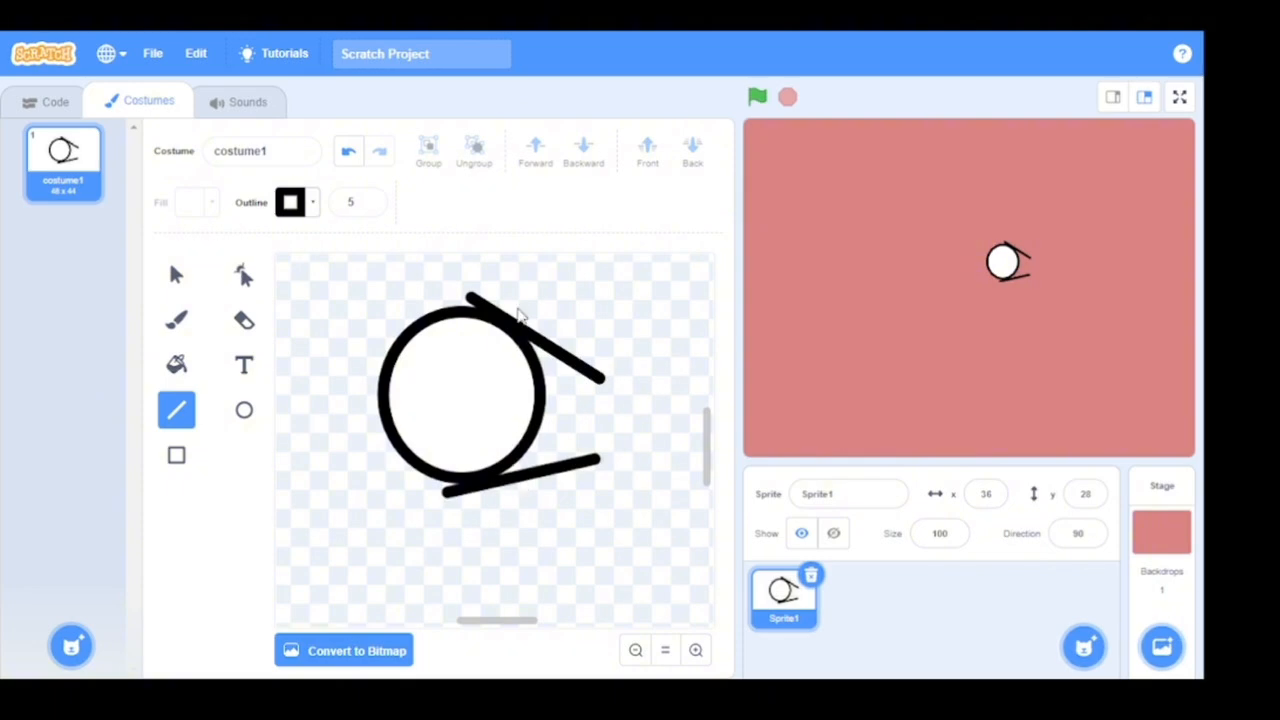
# - Move the lower line up and the upper line down so both touch the circle
pyautogui.click(180, 284)
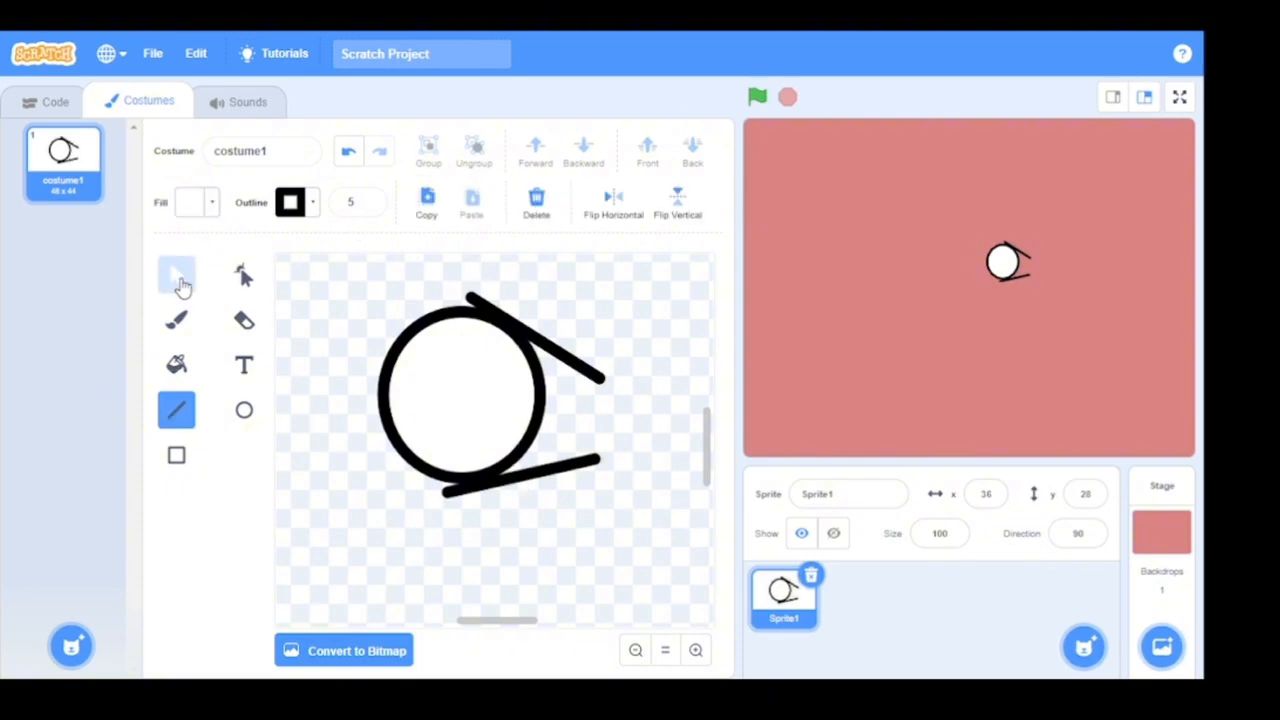
pyautogui.moveTo(534, 480); pyautogui.dragTo(620, 479)
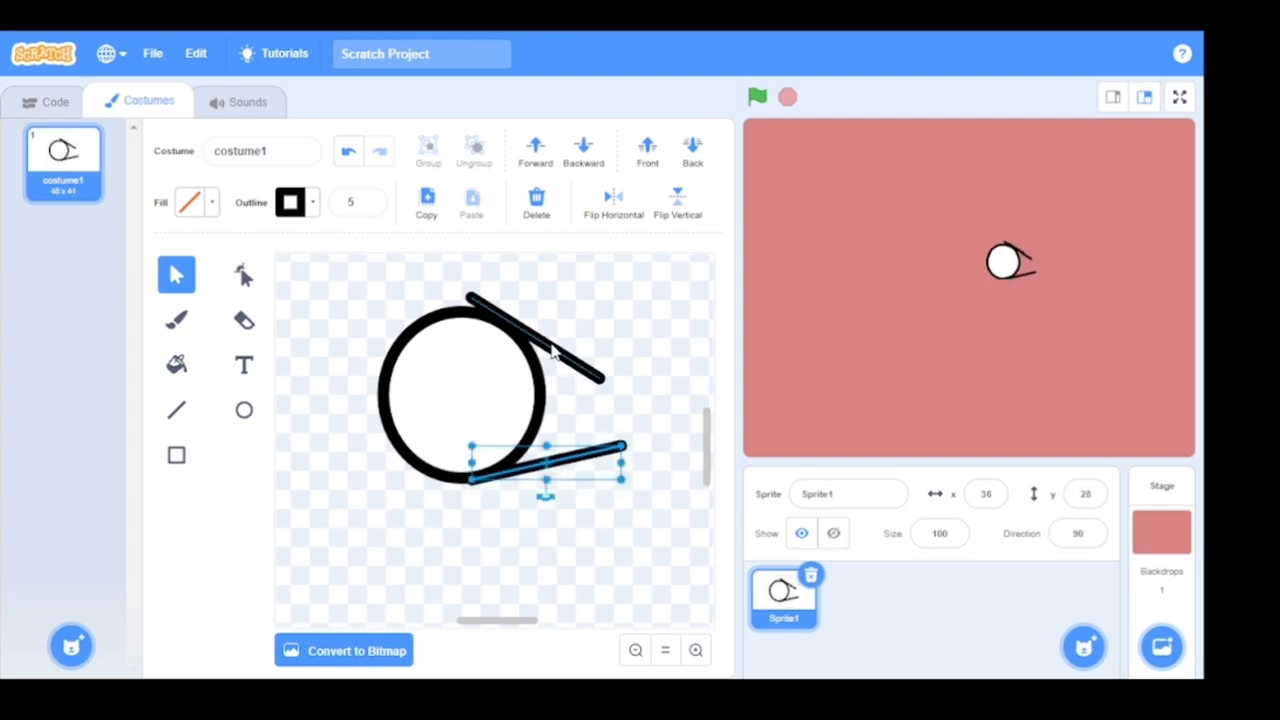
pyautogui.moveTo(552, 347); pyautogui.dragTo(571, 363)
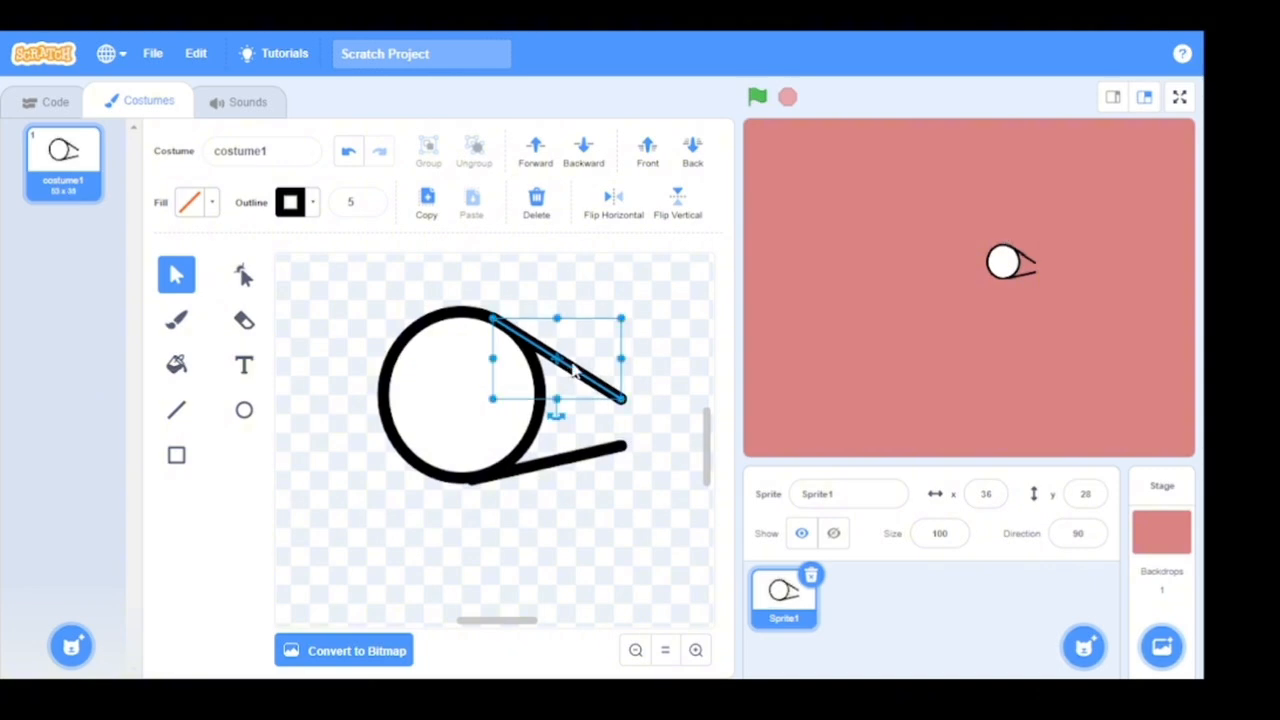
pyautogui.click(617, 530)
pyautogui.moveTo(617, 522); pyautogui.dragTo(592, 522)
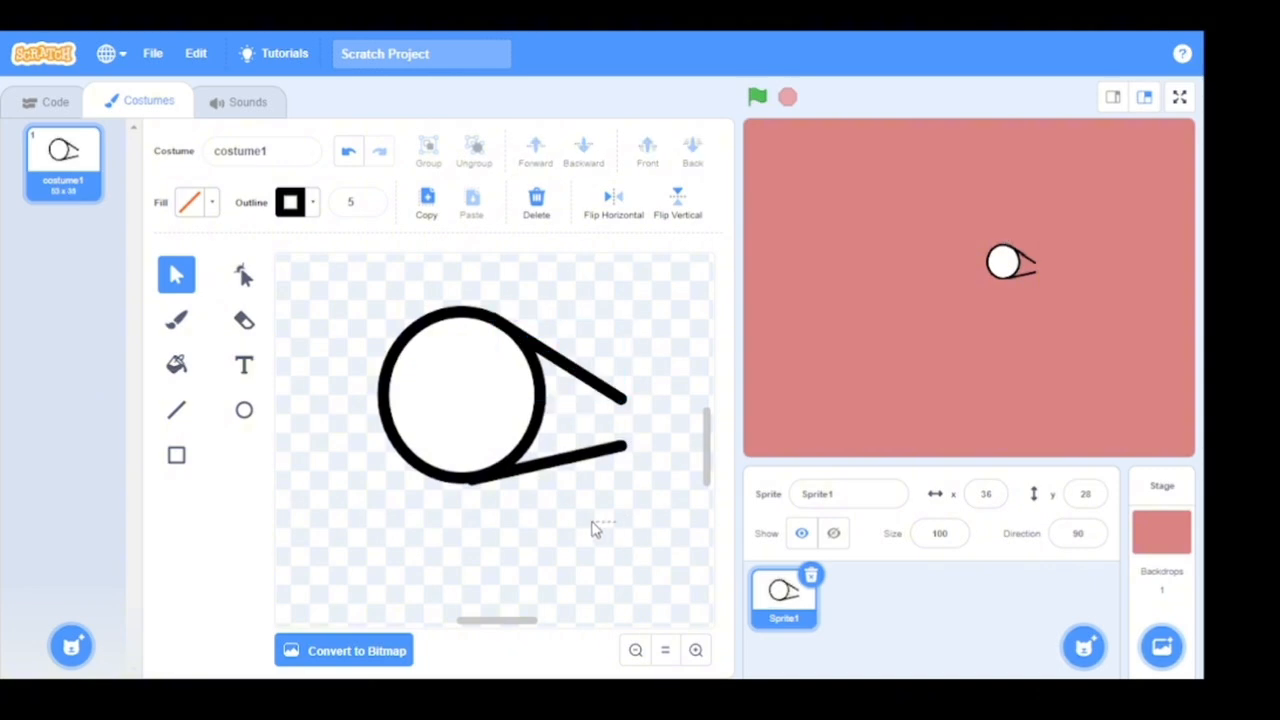
# - Nudge the lower line slightly downward to even out the cone shape
pyautogui.click(564, 454)
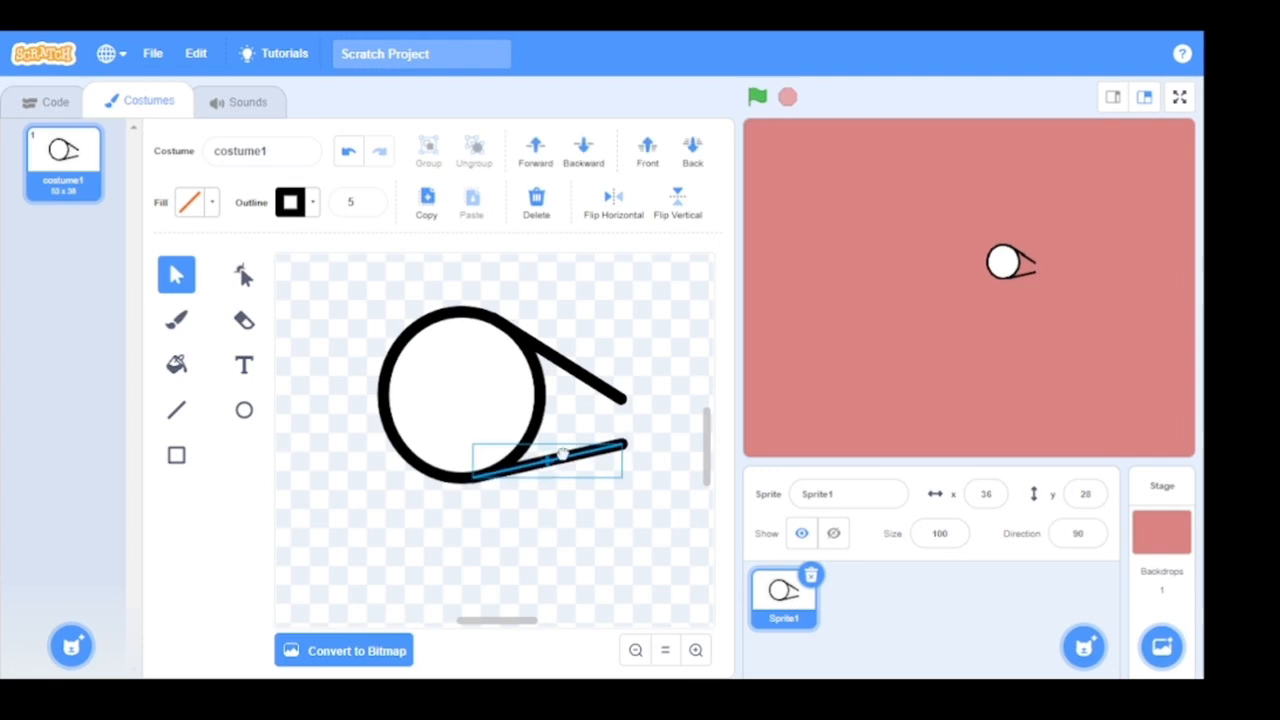
pyautogui.moveTo(562, 453); pyautogui.dragTo(564, 455)
pyautogui.click(600, 543)
pyautogui.hscroll(2, 600, 543)
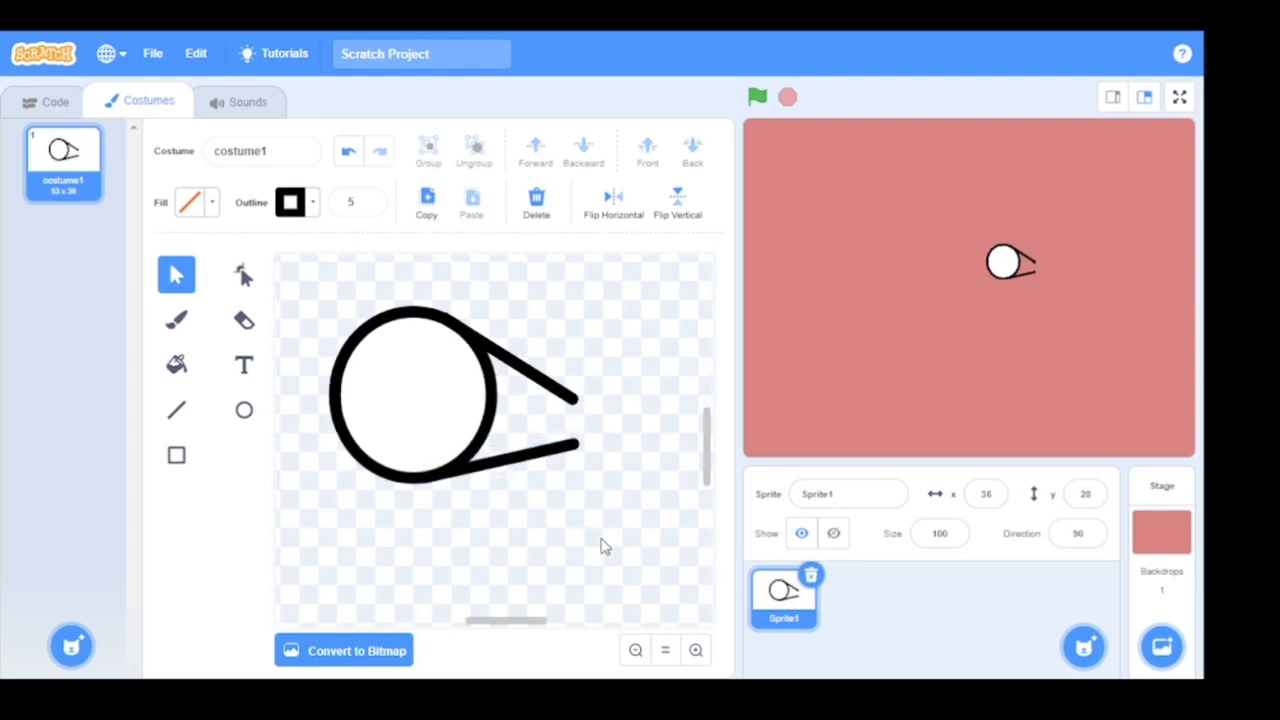
pyautogui.scroll(-3, 603, 545)
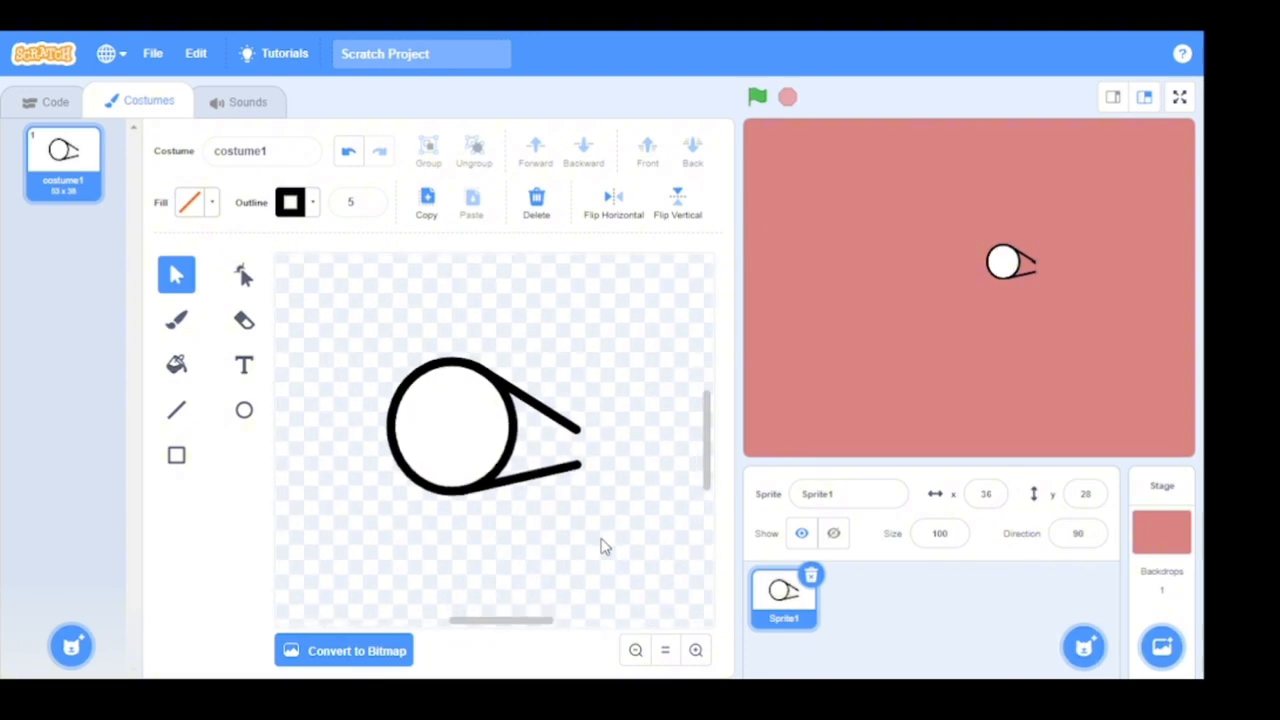
# - Draw a long thin barrel rectangle from the cone tip with outline width 3.5
pyautogui.click(180, 462)
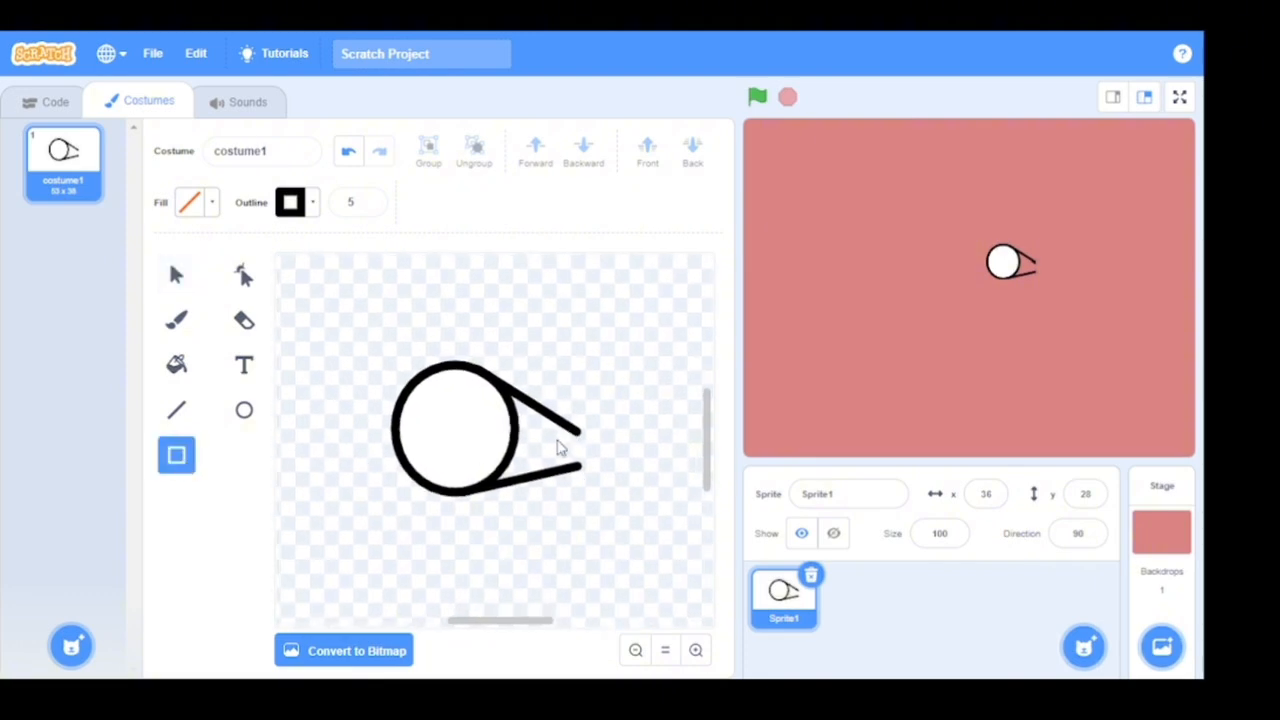
pyautogui.moveTo(554, 438)
pyautogui.mouseDown()
pyautogui.moveTo(577, 462)
pyautogui.moveTo(663, 464)
pyautogui.mouseUp()
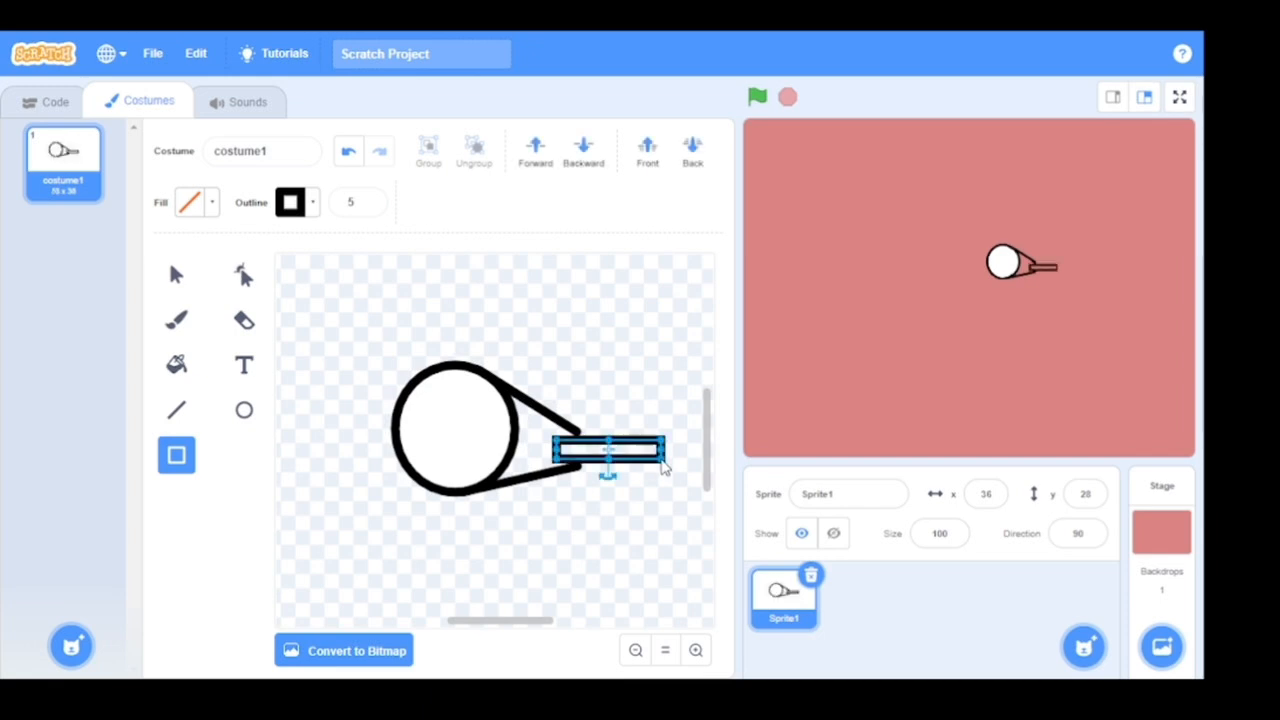
pyautogui.click(352, 201)
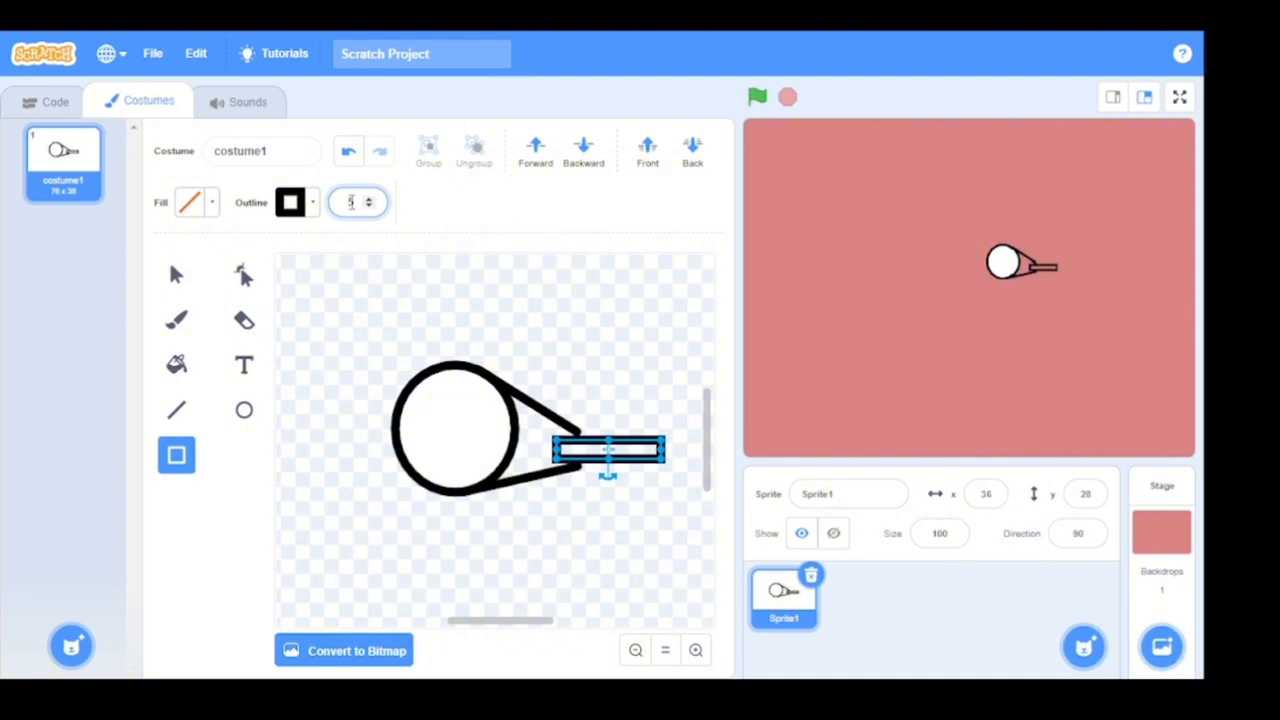
pyautogui.press('BackSpace')
pyautogui.write('1')
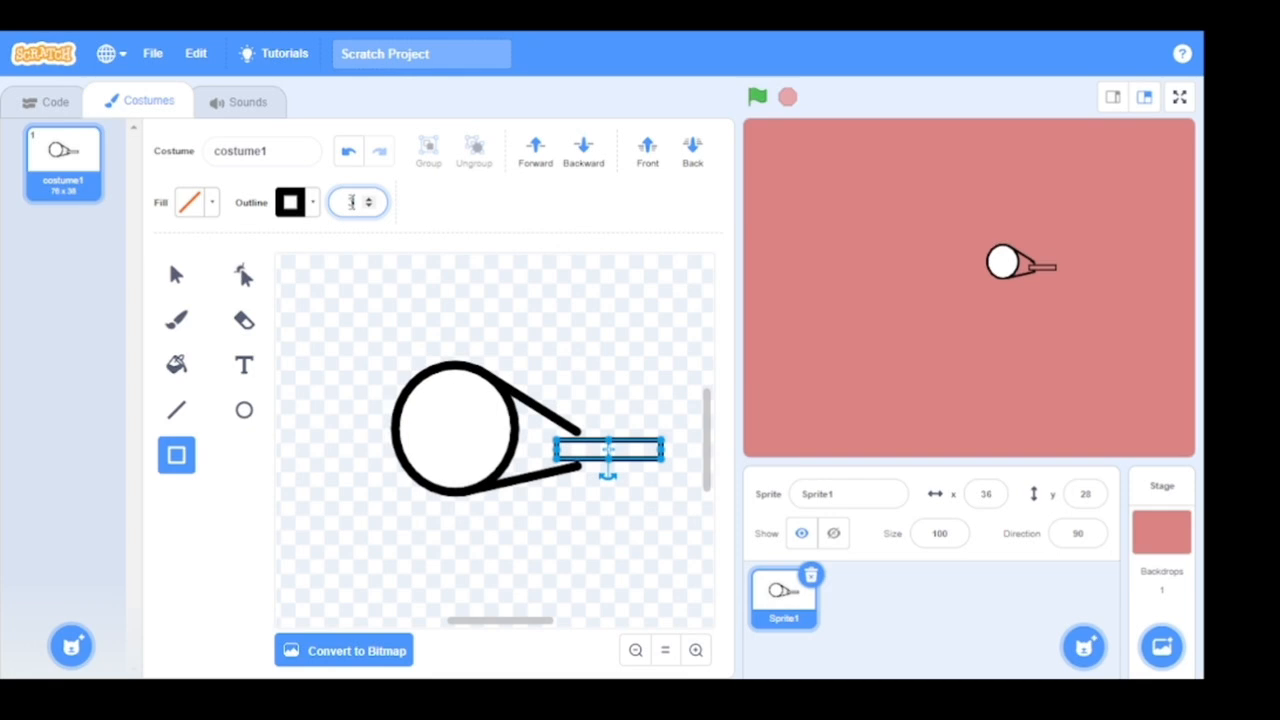
pyautogui.write('.5')
pyautogui.press('Return')
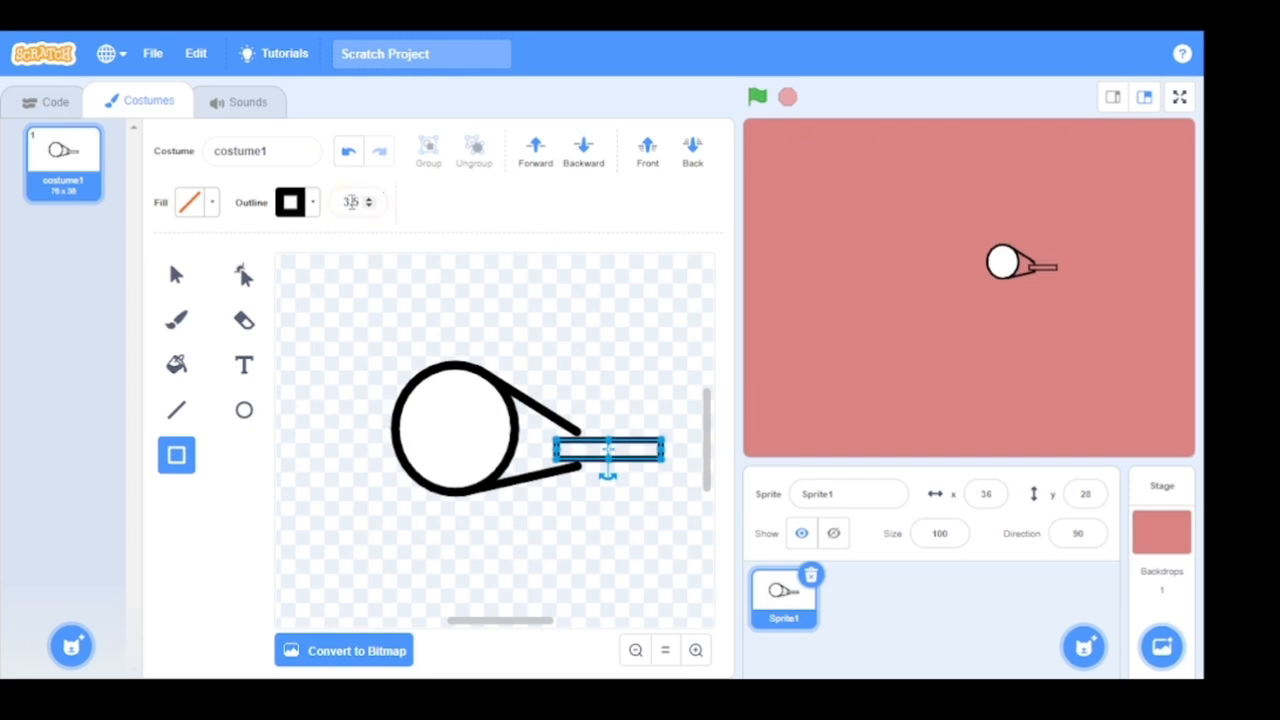
pyautogui.click(533, 530)
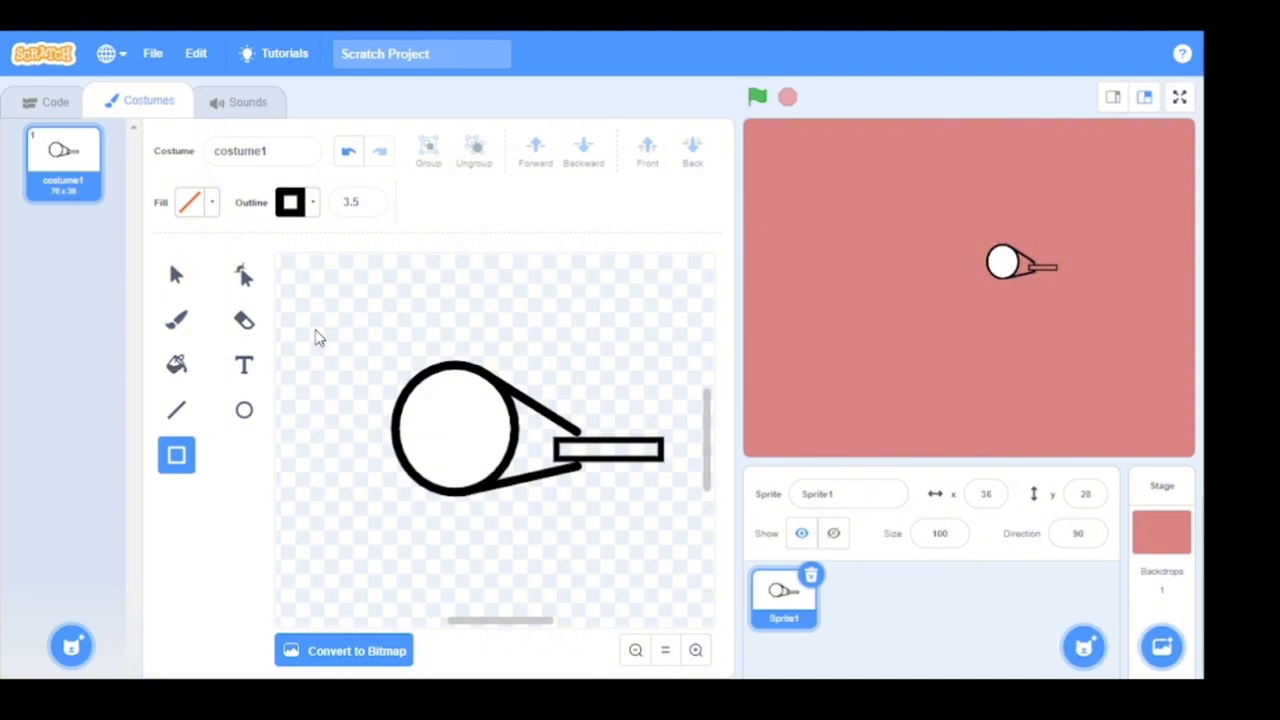
# - Select the barrel rectangle and zoom in on it
pyautogui.click(176, 278)
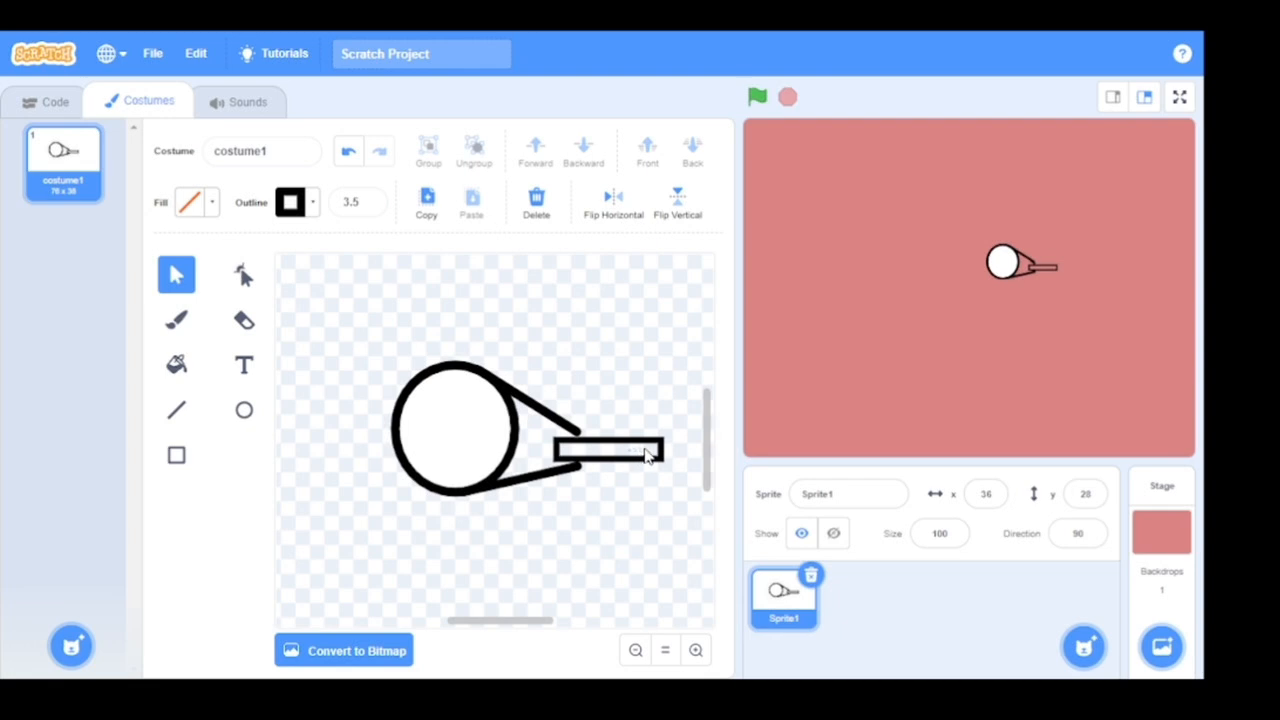
pyautogui.click(608, 462)
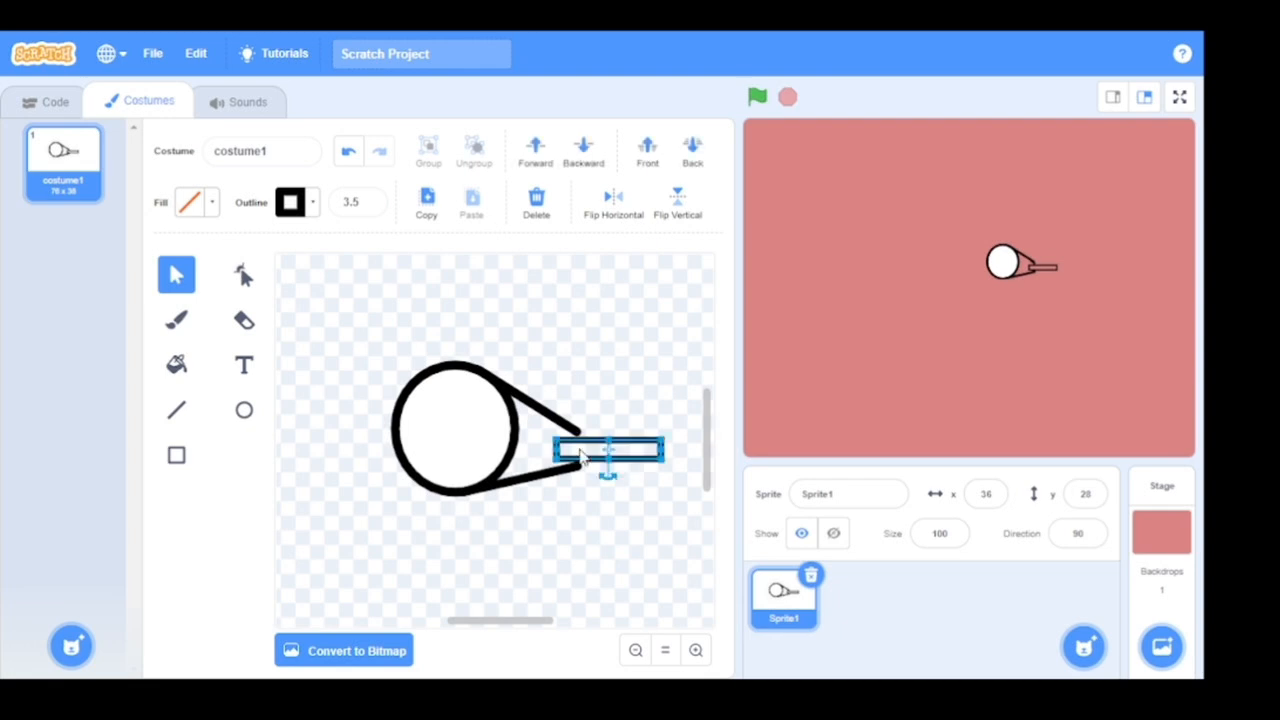
pyautogui.click(598, 456)
pyautogui.click(600, 460)
pyautogui.scroll(5, 585, 455)
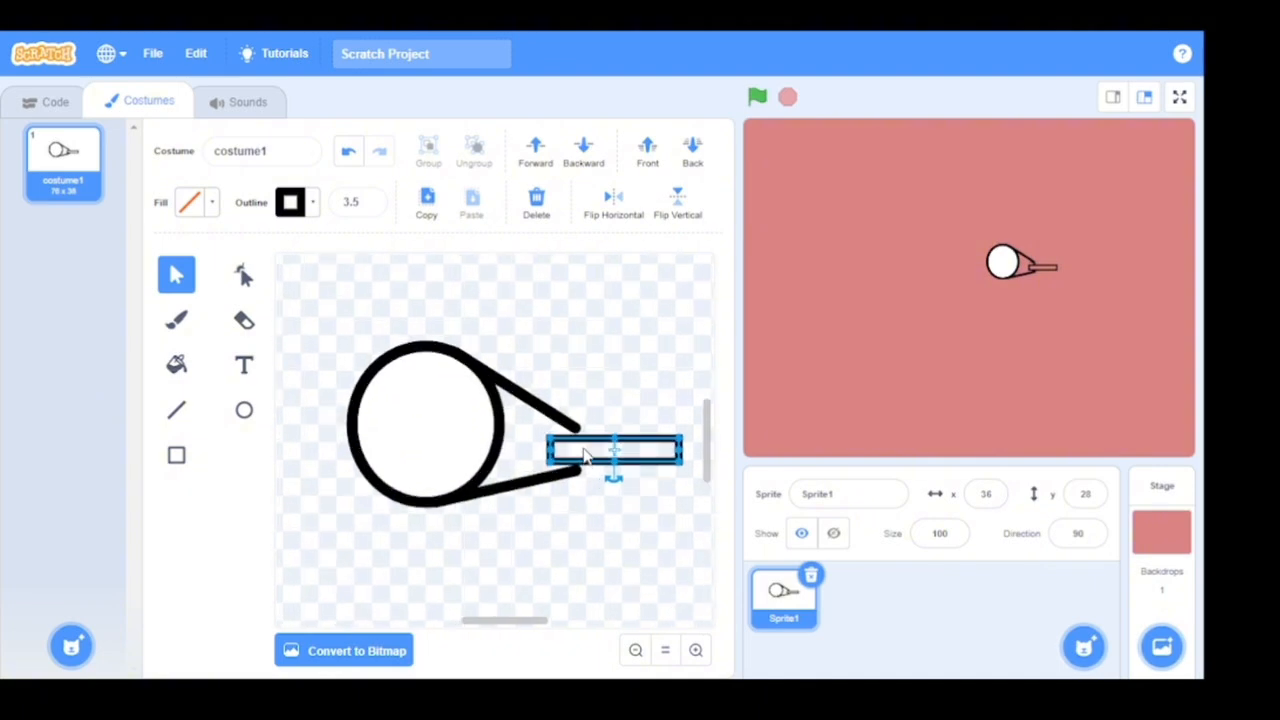
pyautogui.hscroll(3, 585, 455)
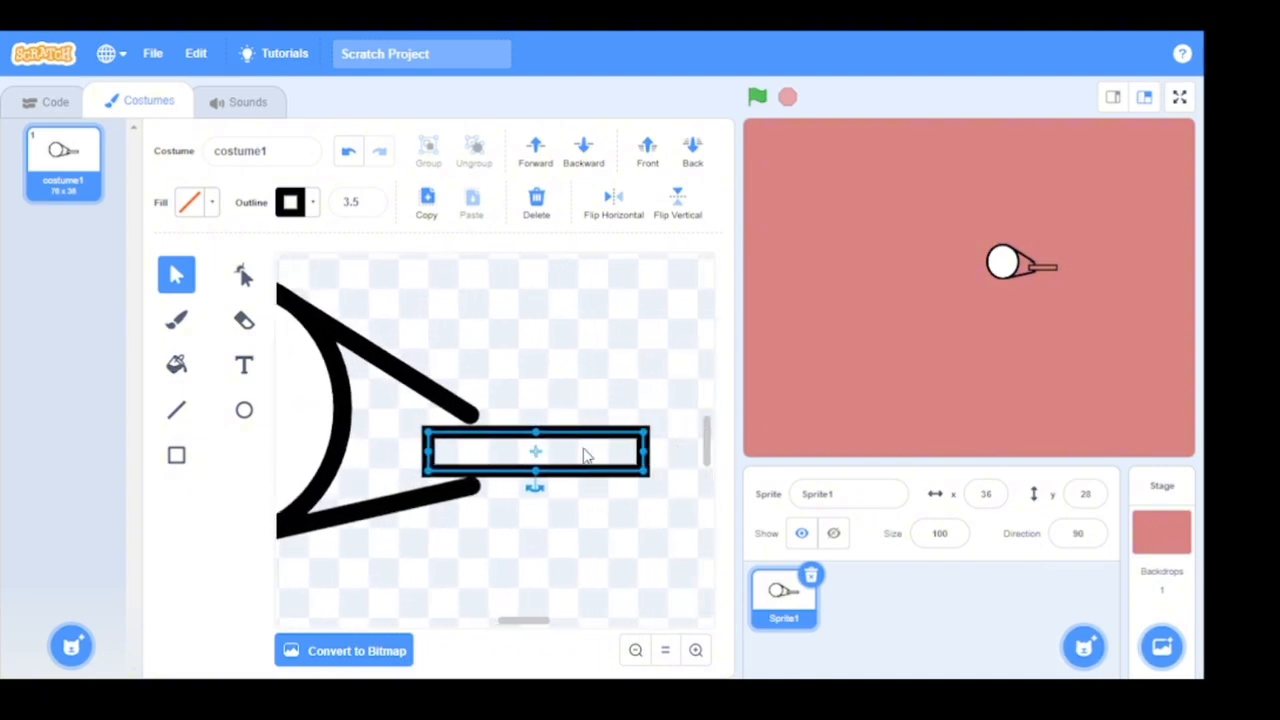
pyautogui.click(515, 457)
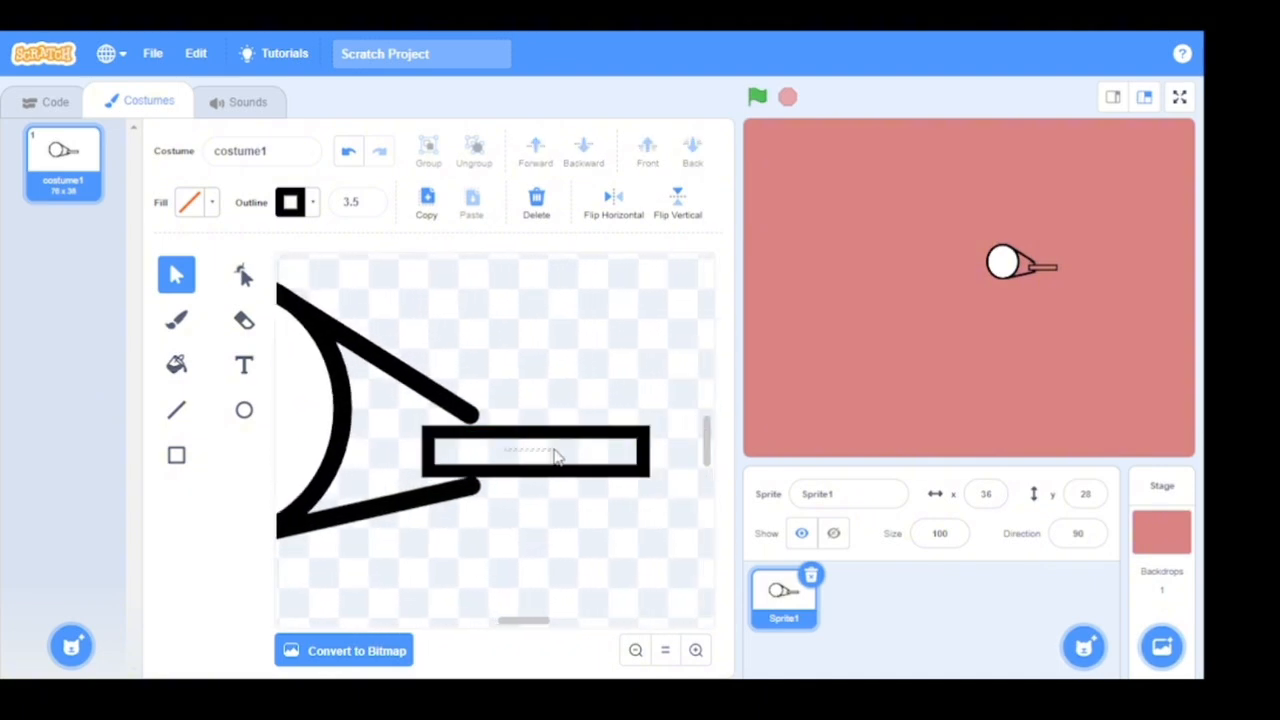
# - Nudge the rectangle right, then left, until it sits between the line ends
pyautogui.click(505, 474)
pyautogui.click(488, 459)
pyautogui.click(503, 446)
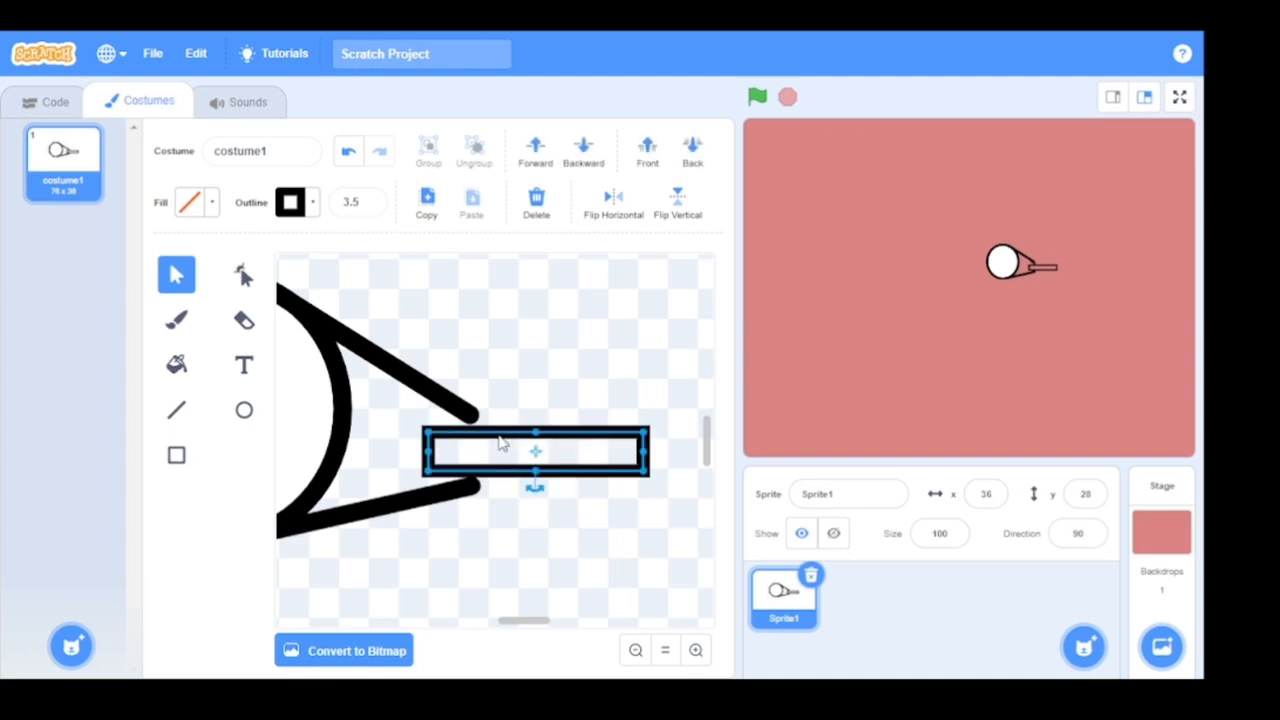
pyautogui.press('Right')
pyautogui.press('Right')
pyautogui.press('Right')
pyautogui.press('Right')
pyautogui.press('Right')
pyautogui.press('Right')
pyautogui.press('Right')
pyautogui.press('Right')
pyautogui.press('Right')
pyautogui.press('Right')
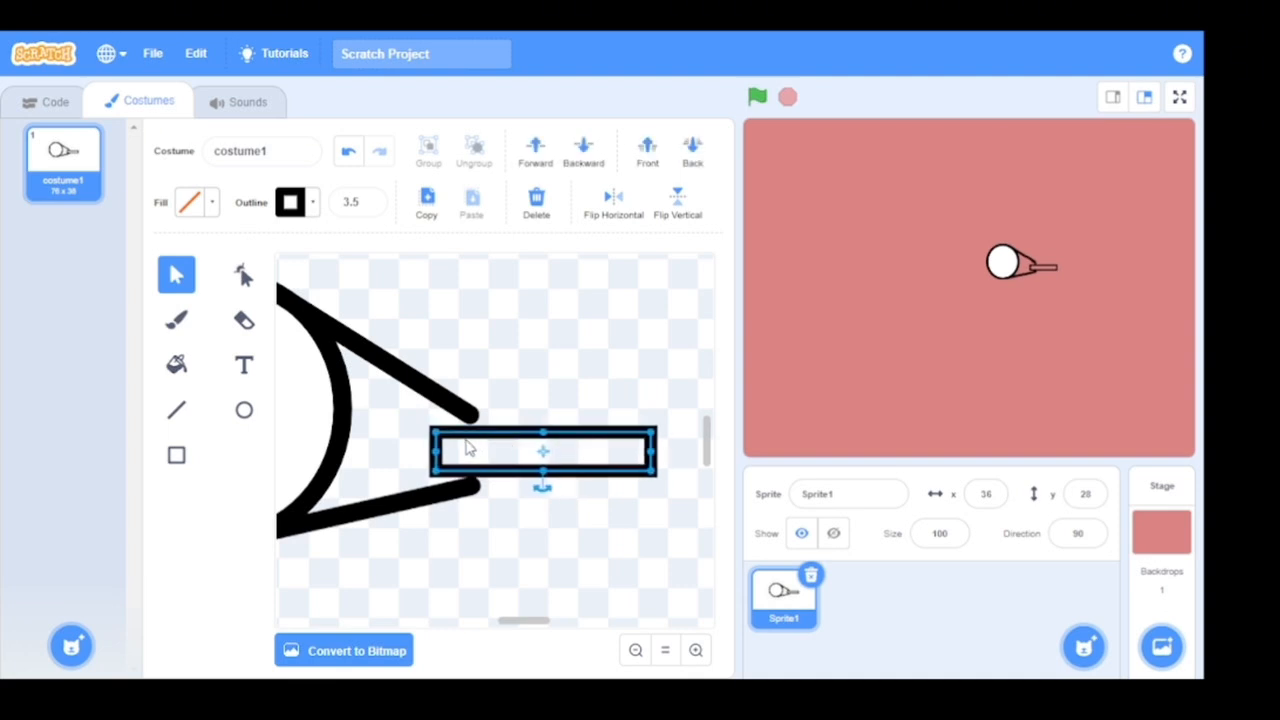
pyautogui.press('Left')
pyautogui.press('Left')
pyautogui.press('Left')
pyautogui.press('Left')
pyautogui.press('Left')
pyautogui.press('Left')
pyautogui.press('Left')
pyautogui.press('Left')
pyautogui.press('Left')
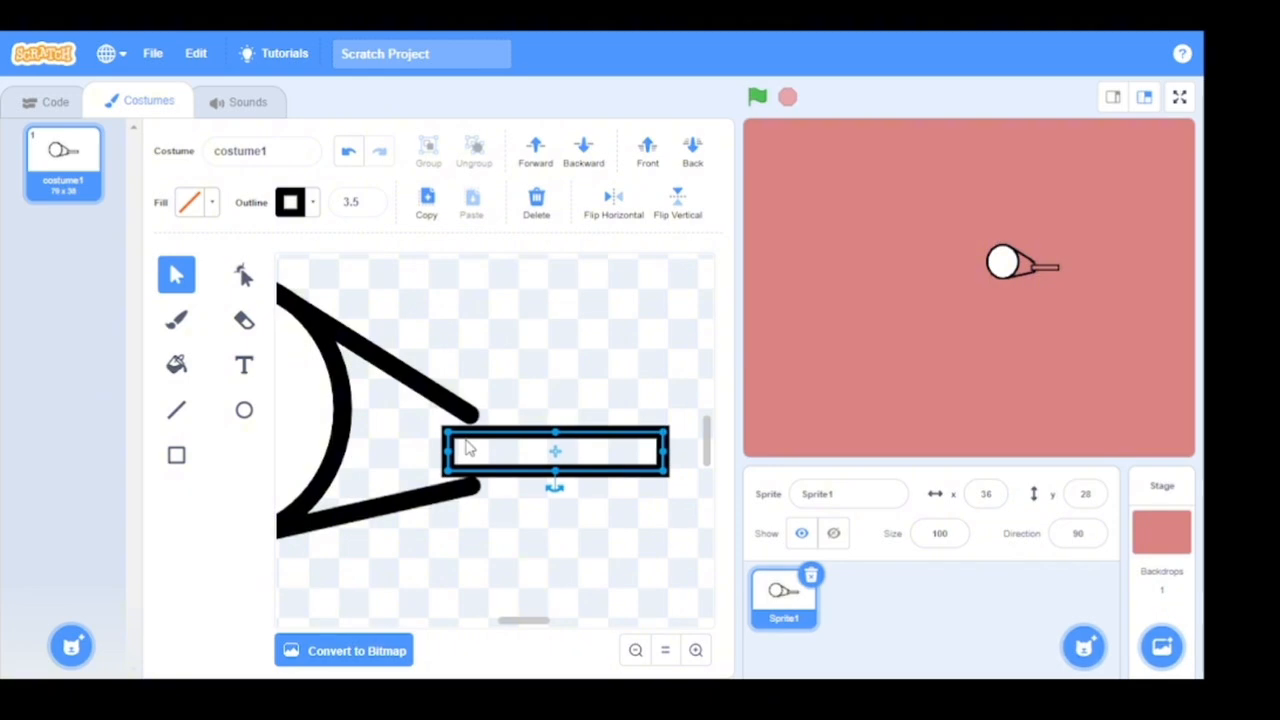
pyautogui.press('Left')
pyautogui.press('Left')
pyautogui.press('Left')
pyautogui.press('Left')
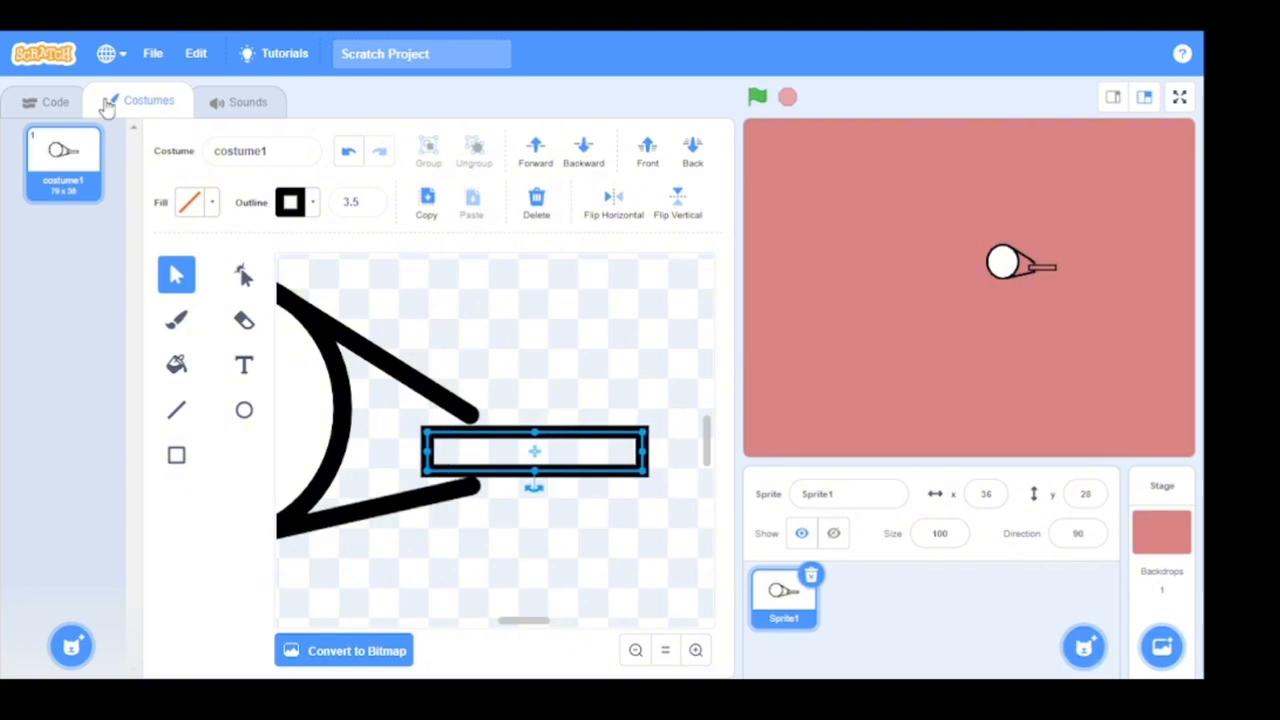
# - Rename Sprite1 to 'player' and switch to its Code area
pyautogui.click(855, 503)
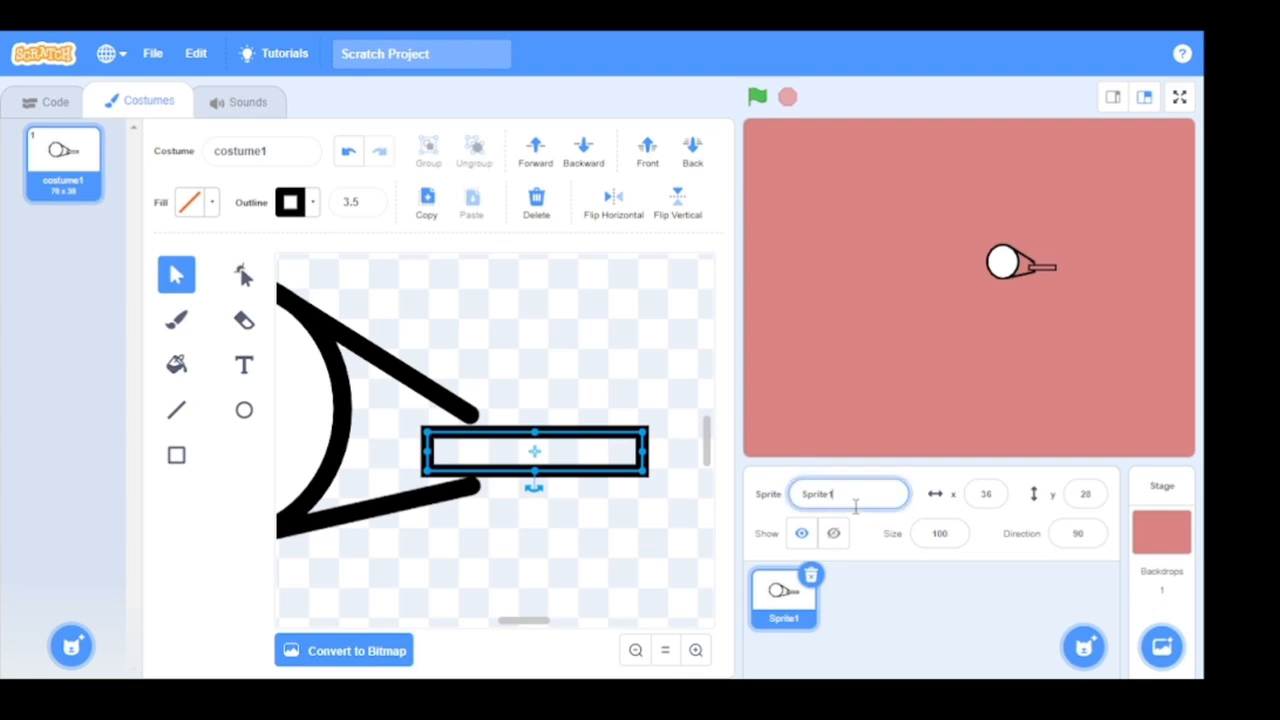
pyautogui.doubleClick(855, 507)
pyautogui.write('player')
pyautogui.press('Return')
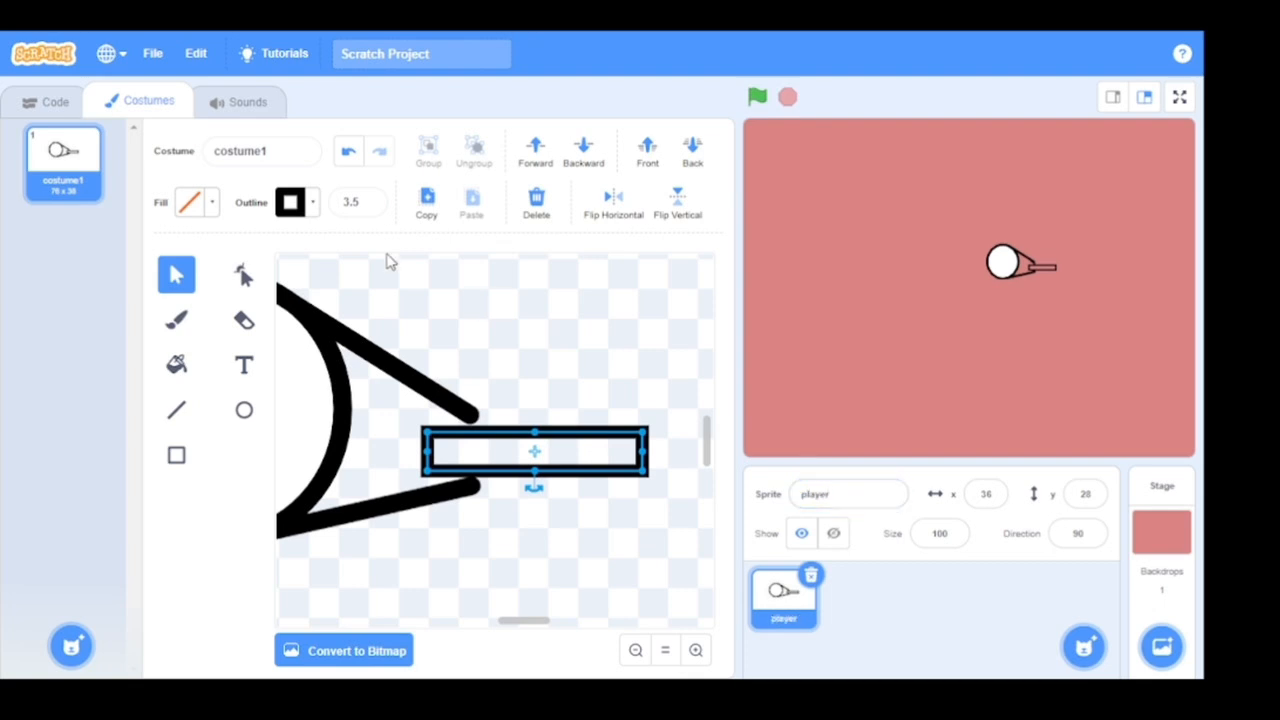
pyautogui.click(50, 103)
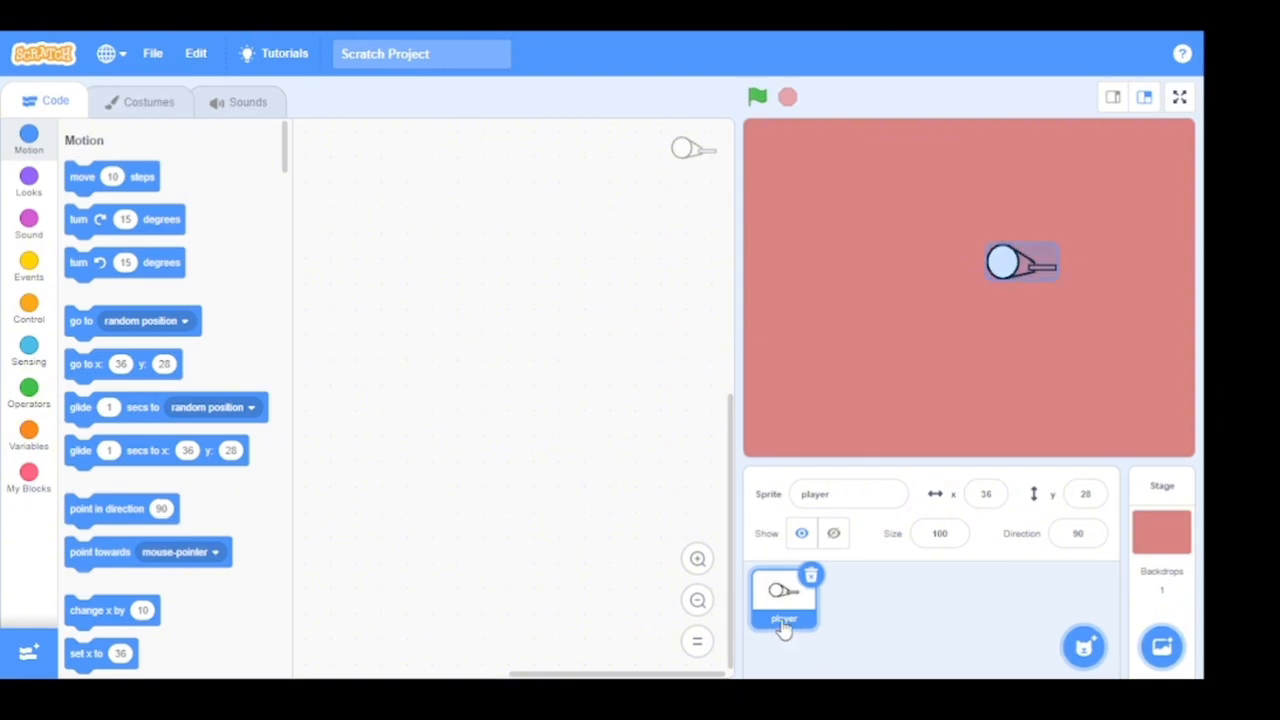
# - Return to the player's costume1 and zoom out so the whole tank drawing is visible
pyautogui.click(152, 106)
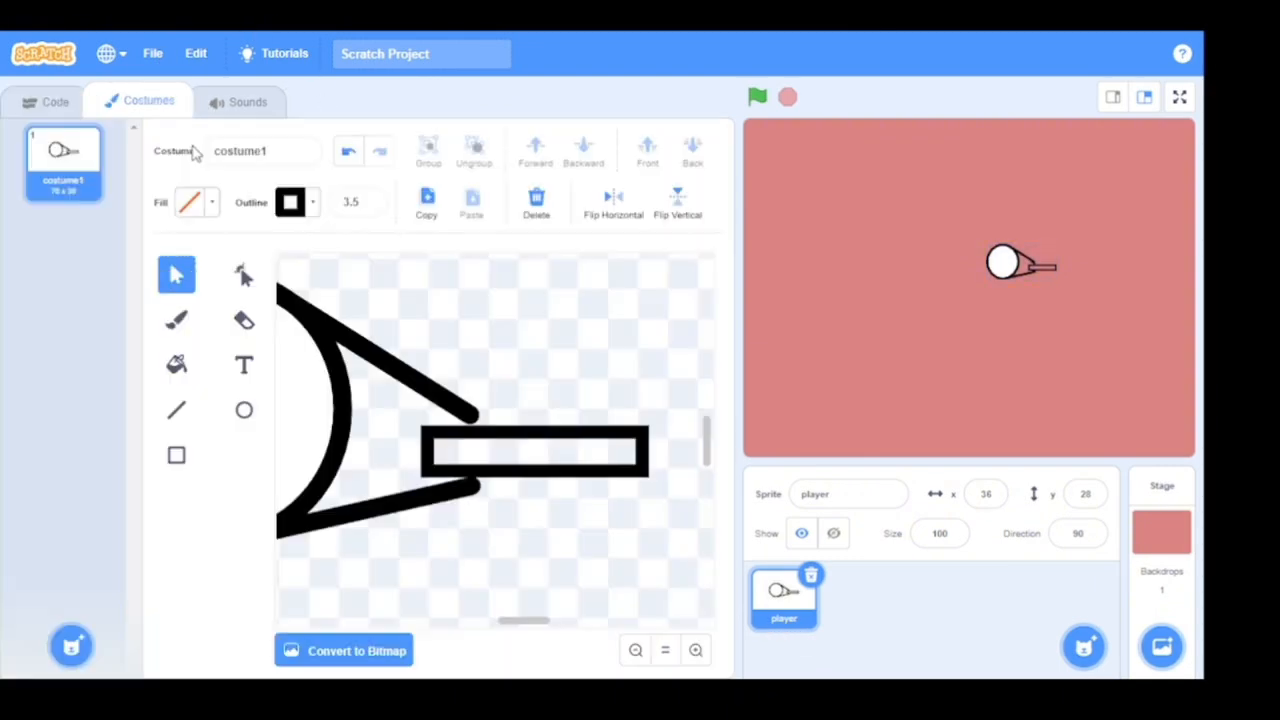
pyautogui.scroll(-3, 470, 596)
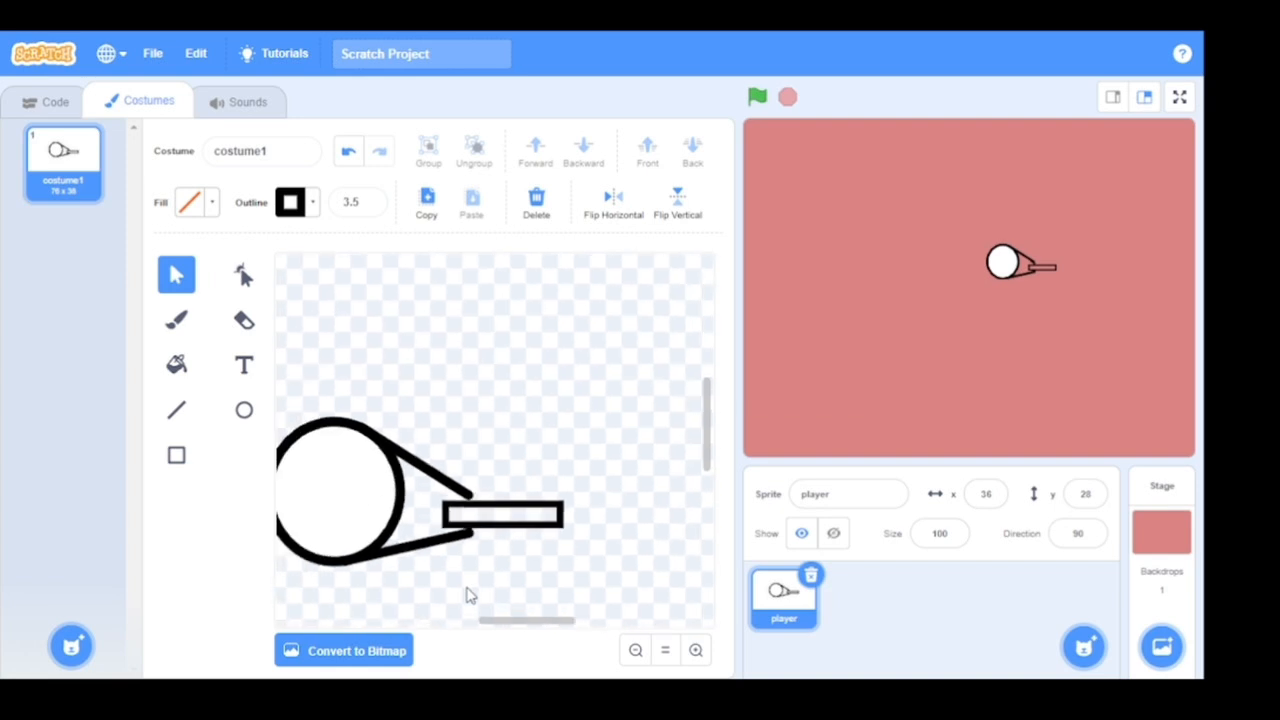
pyautogui.scroll(-1, 470, 596)
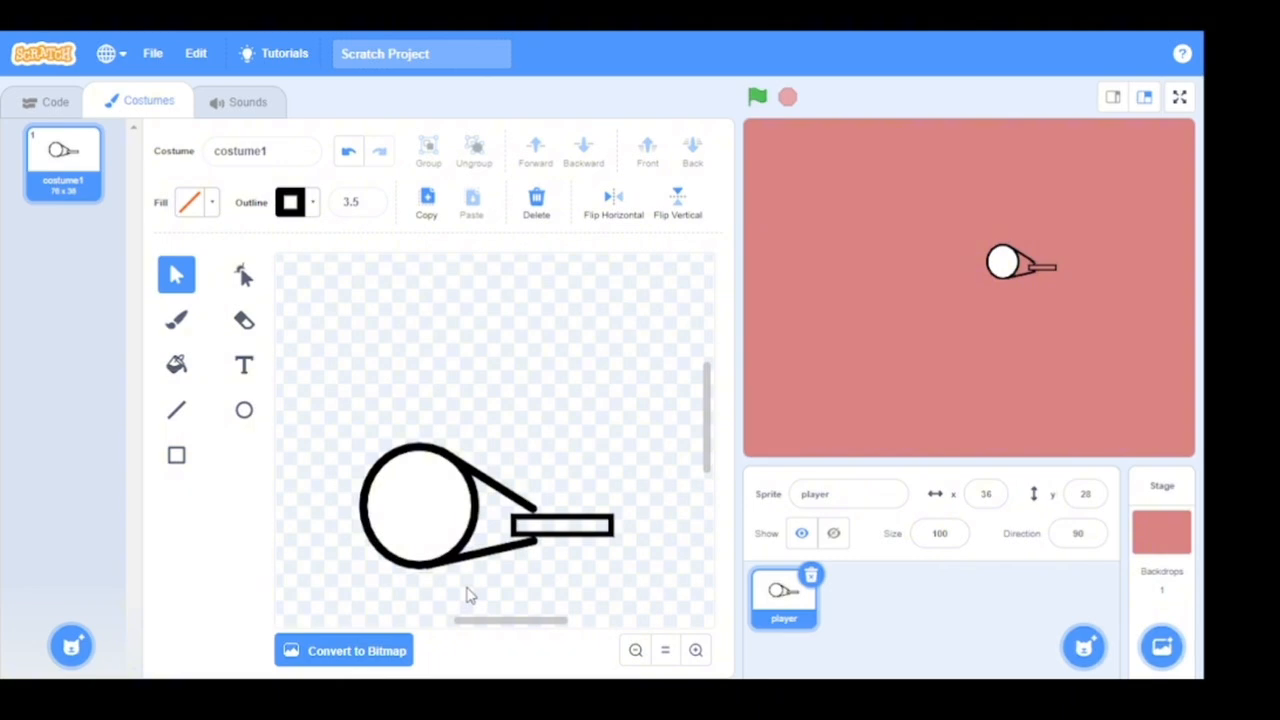
pyautogui.scroll(-2, 606, 480)
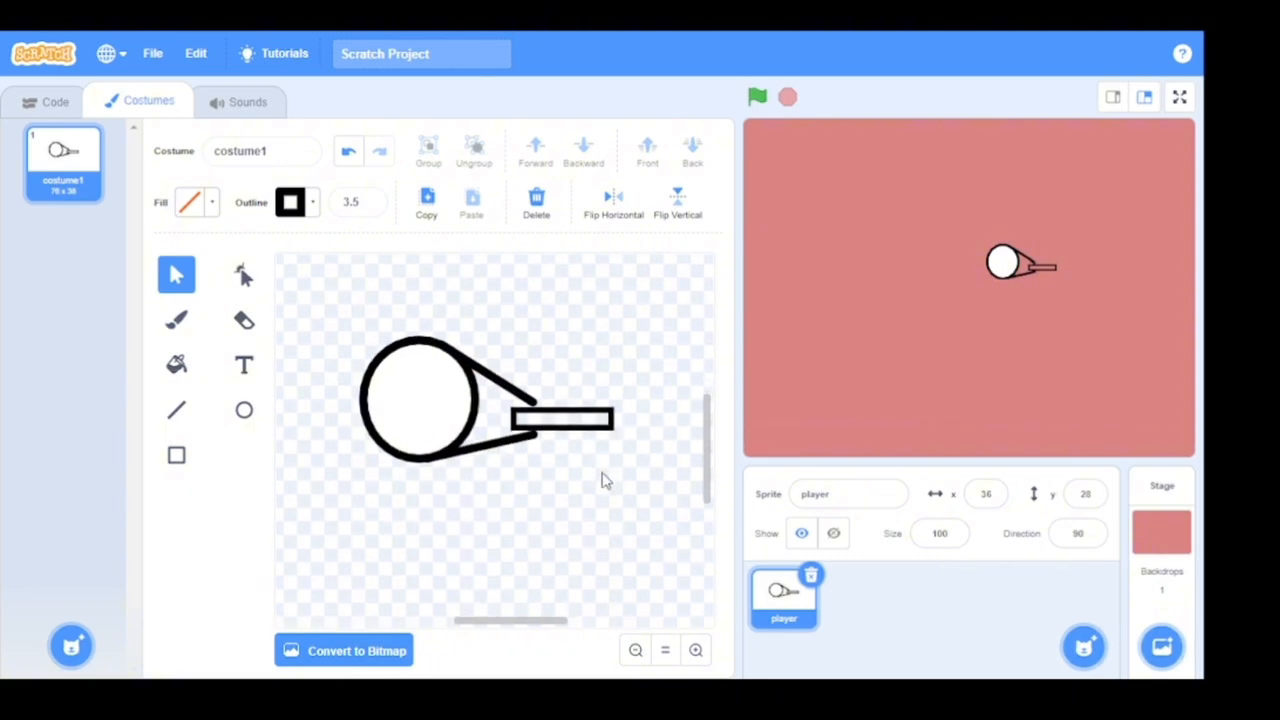